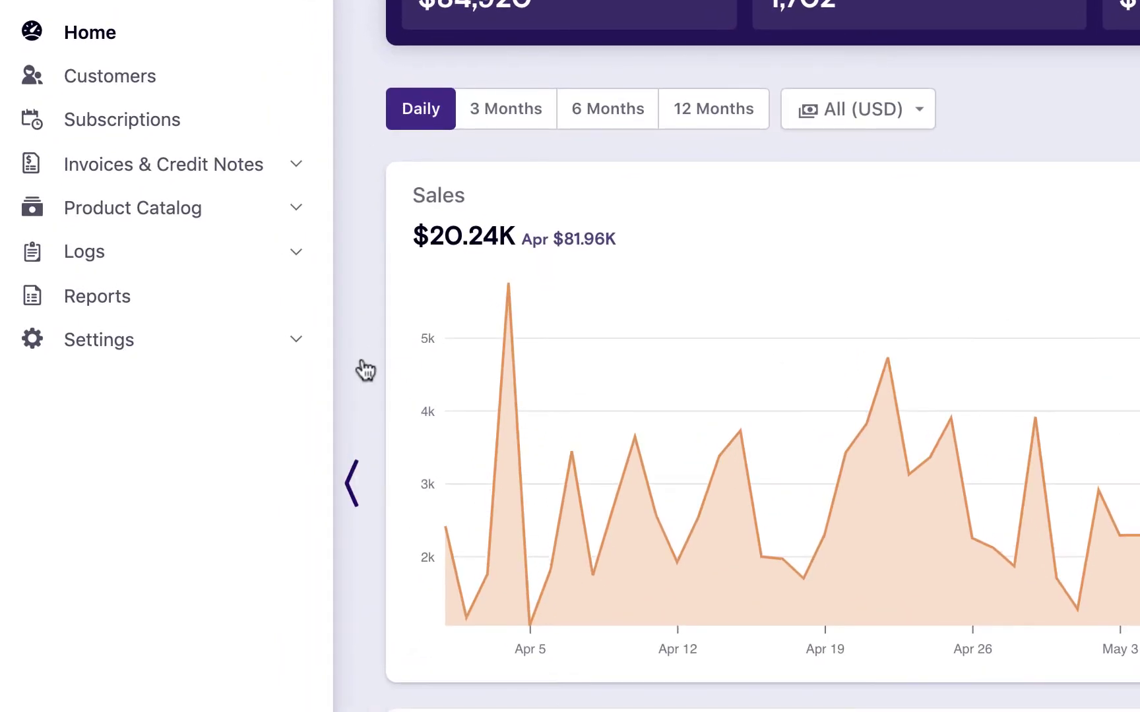
# - Navigate via Settings > Configure Chargebee to the Email notifications settings page
pyautogui.click(299, 345)
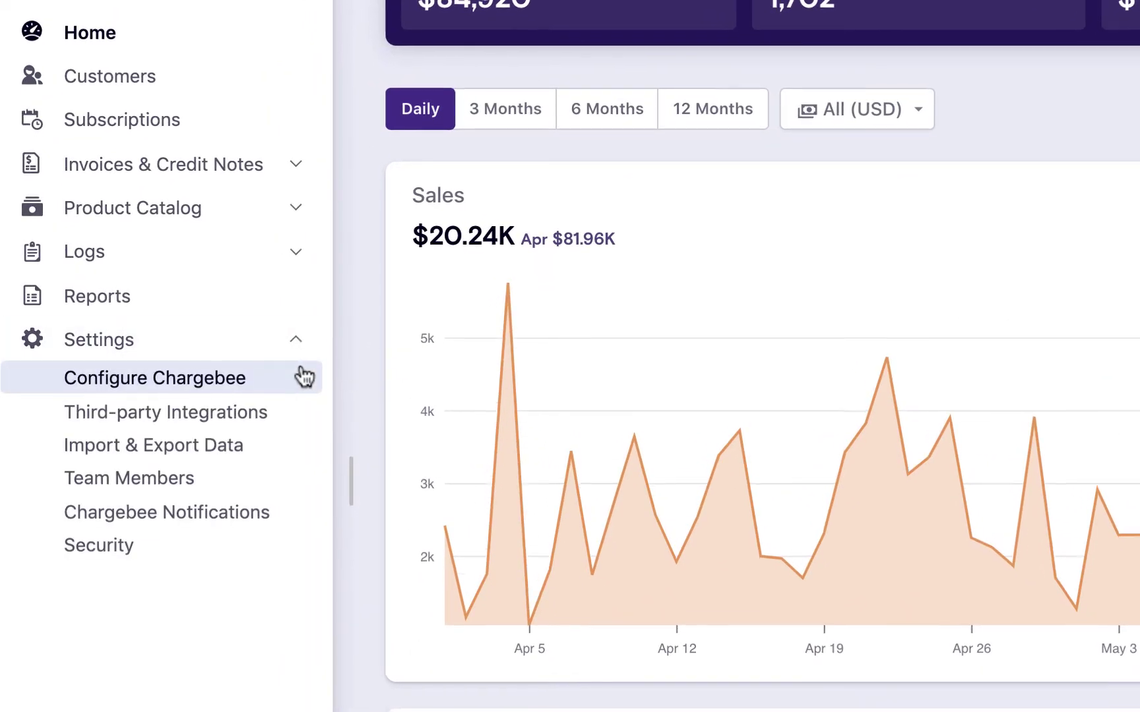
pyautogui.click(303, 376)
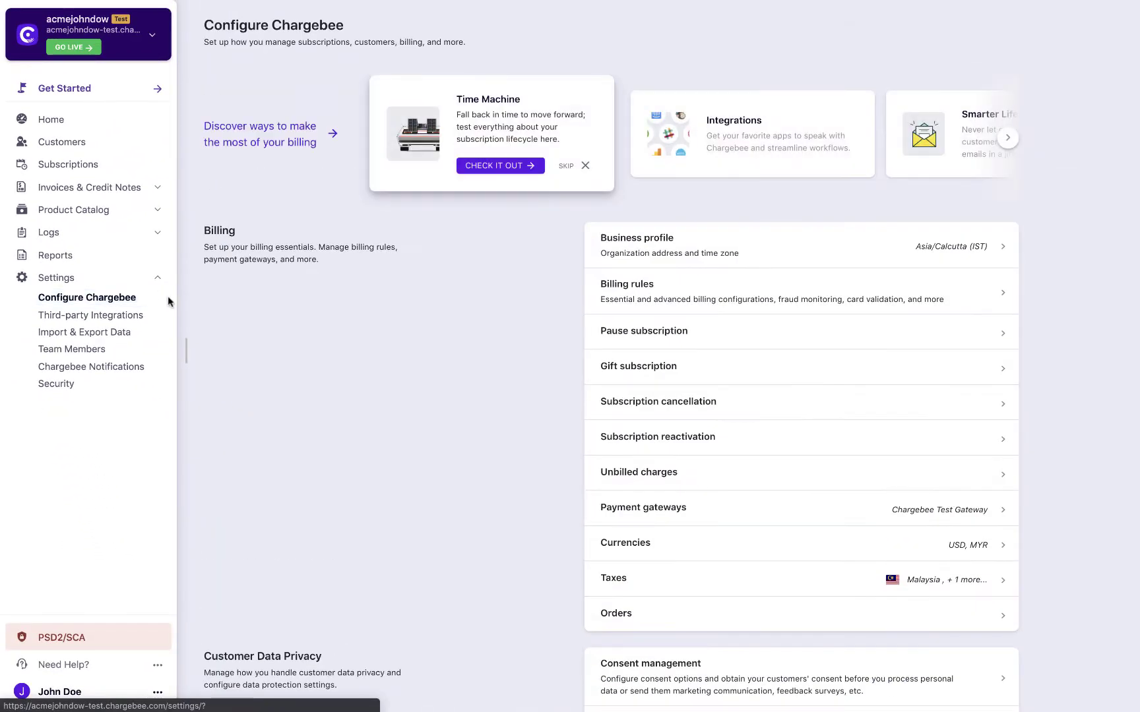
pyautogui.scroll(-2, 482, 538)
pyautogui.scroll(-2, 482, 538)
pyautogui.scroll(-2, 481, 538)
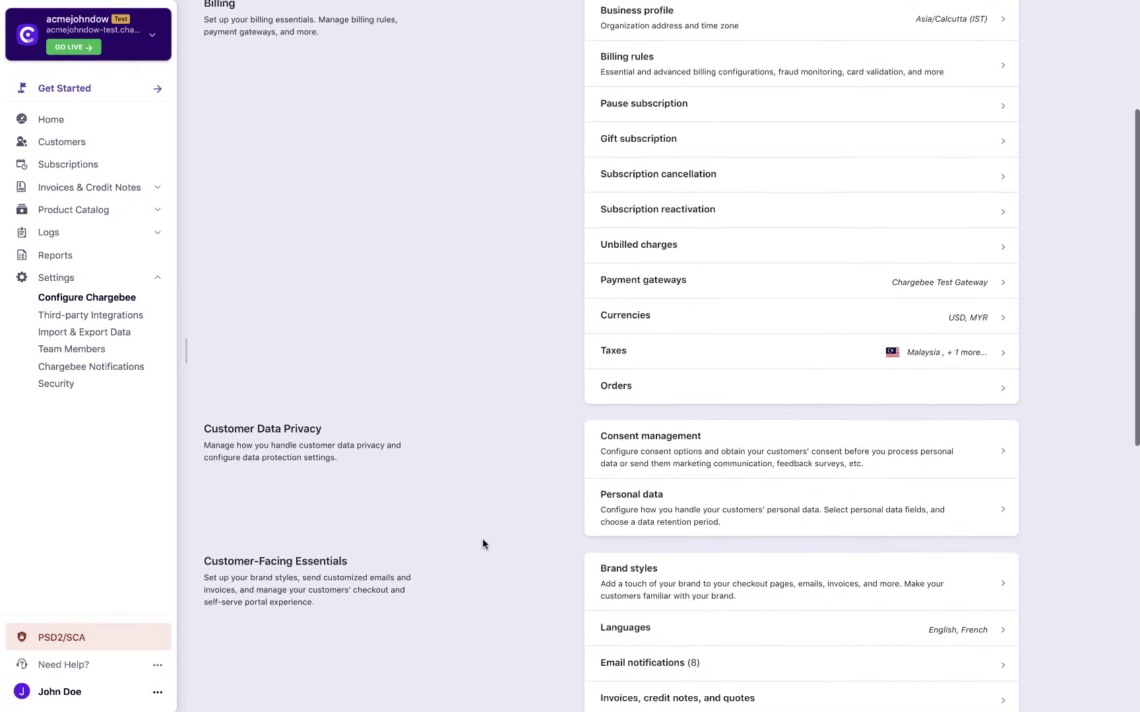
pyautogui.click(591, 678)
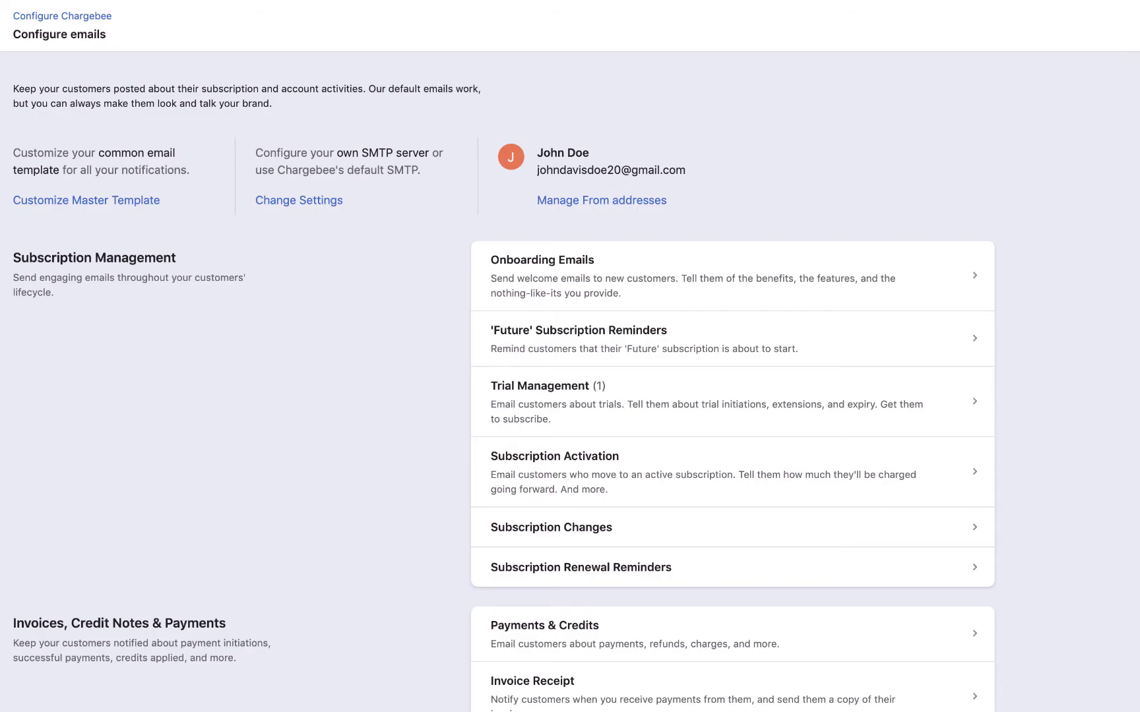
pyautogui.scroll(-2, 712, 400)
pyautogui.scroll(-2, 713, 401)
pyautogui.scroll(-1, 712, 401)
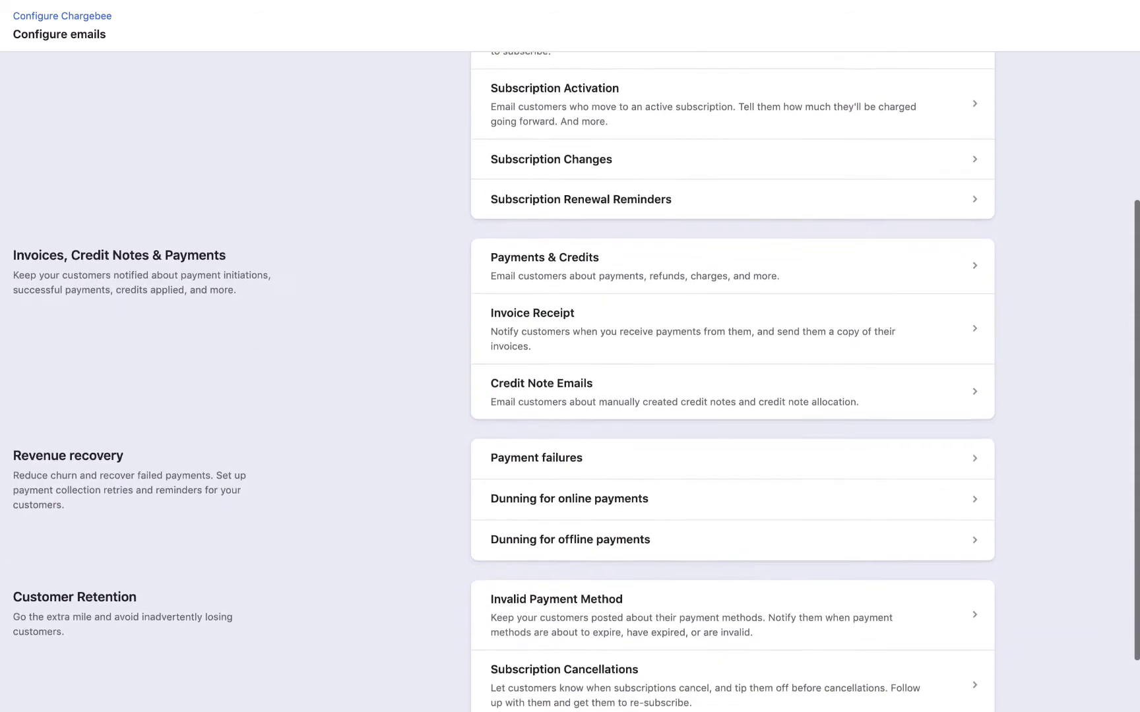
pyautogui.scroll(2, 570, 383)
pyautogui.scroll(1, 570, 384)
pyautogui.scroll(2, 569, 383)
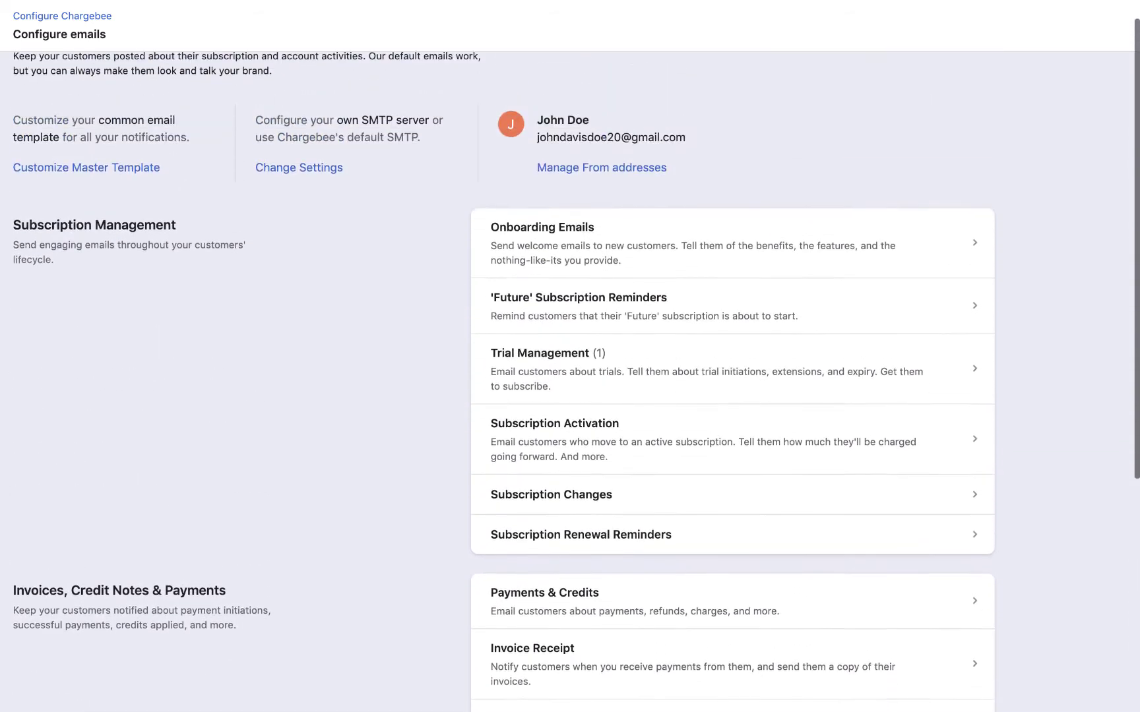
pyautogui.scroll(1, 570, 383)
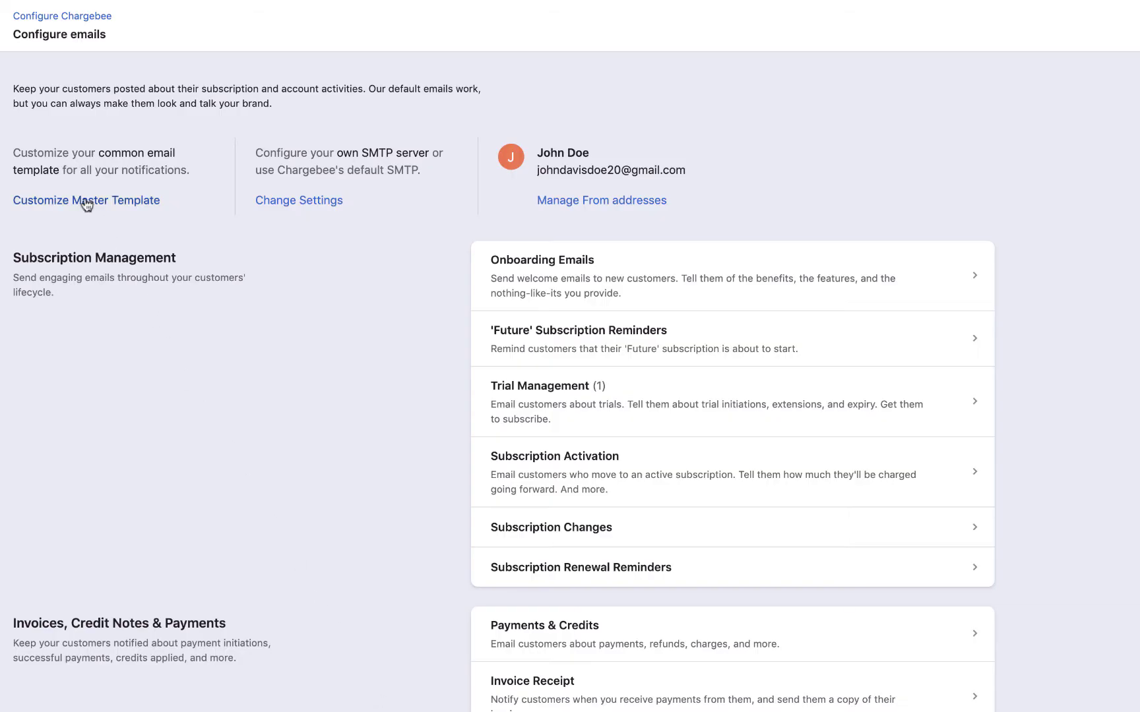
# - Customize the master template header with a BCC recipient and a subject prefix
pyautogui.click(86, 200)
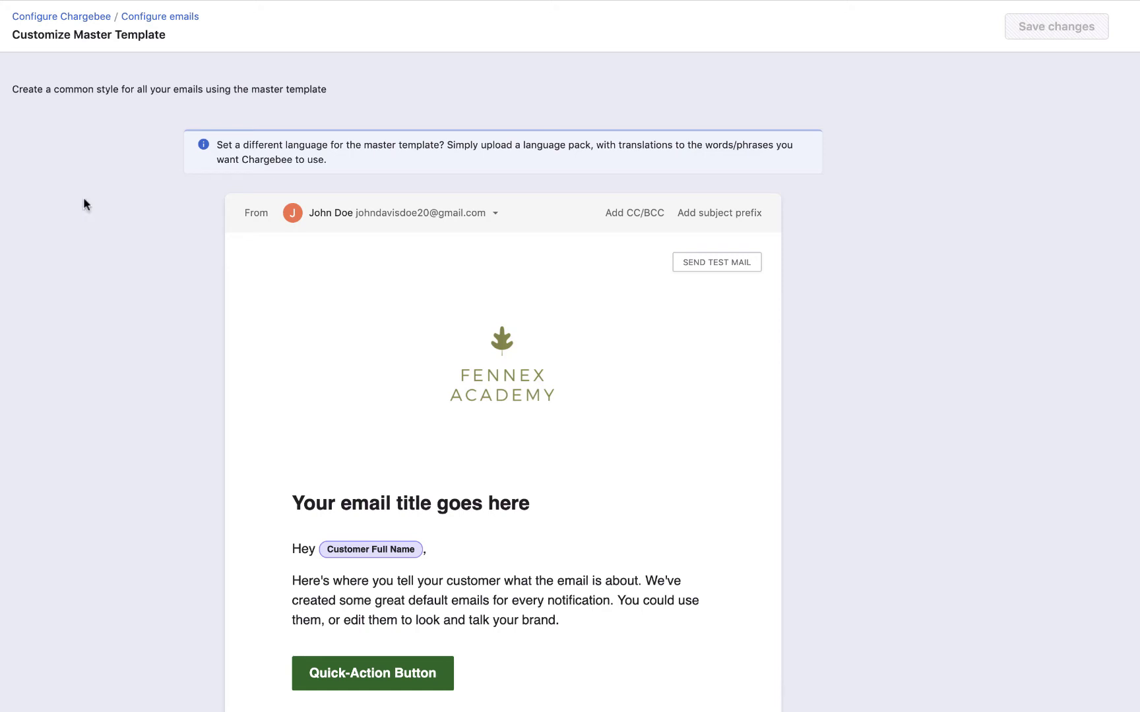
pyautogui.click(346, 219)
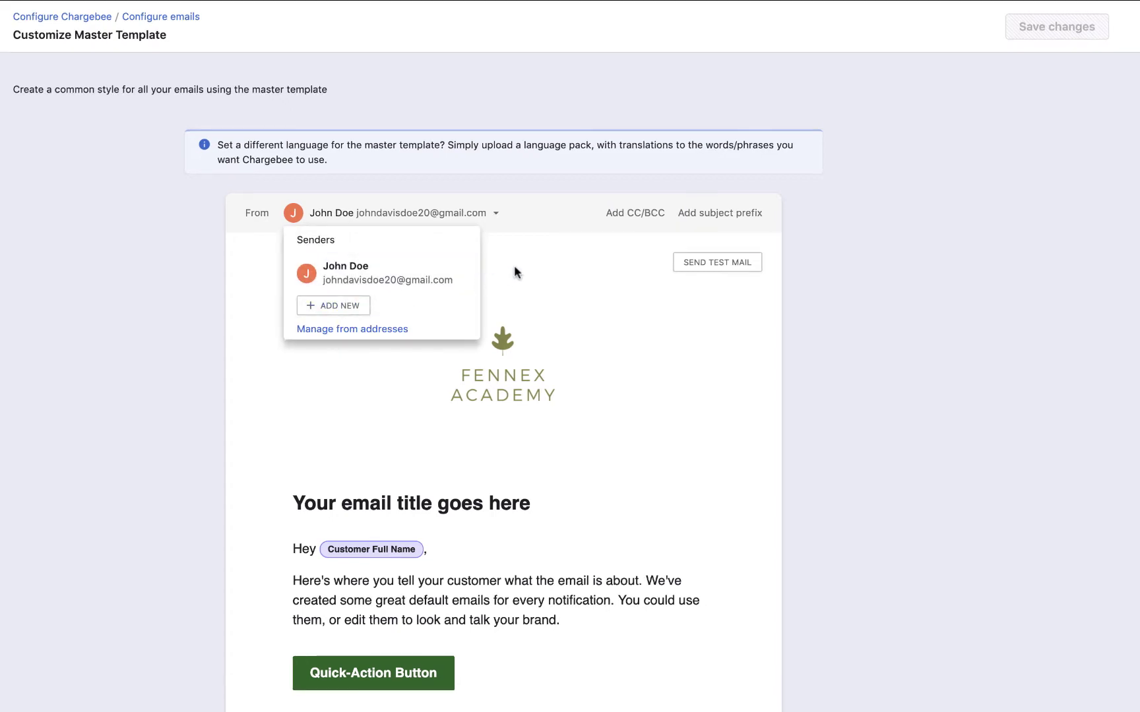
pyautogui.click(631, 214)
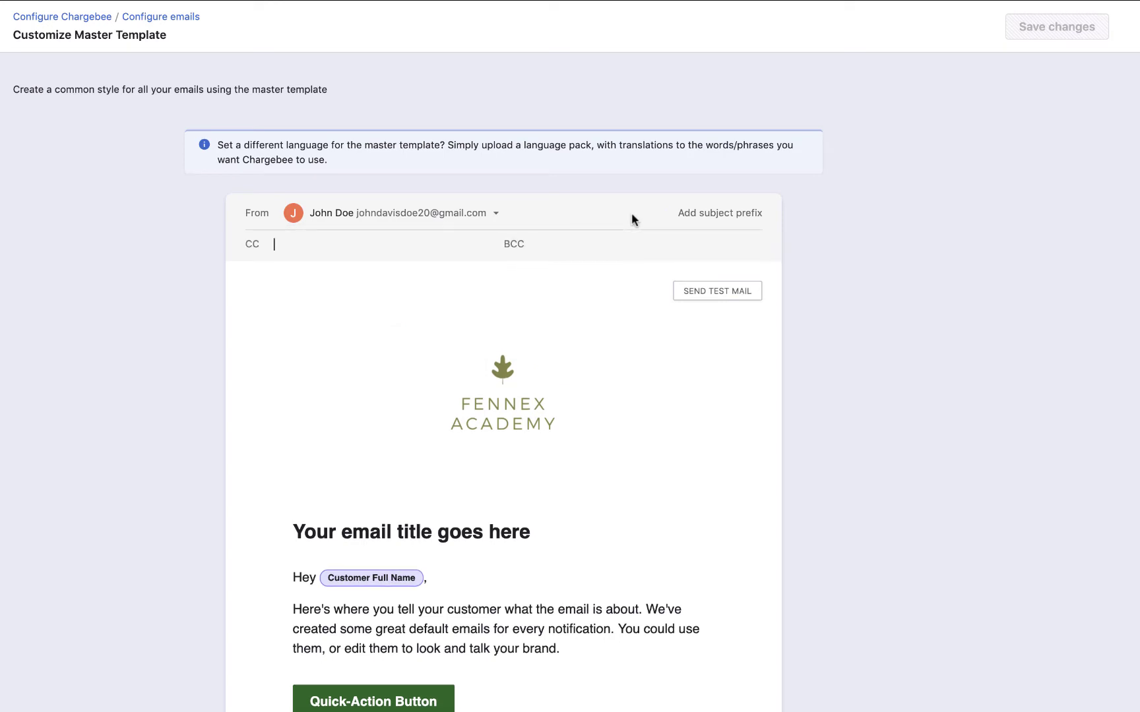
pyautogui.click(618, 244)
pyautogui.click(685, 214)
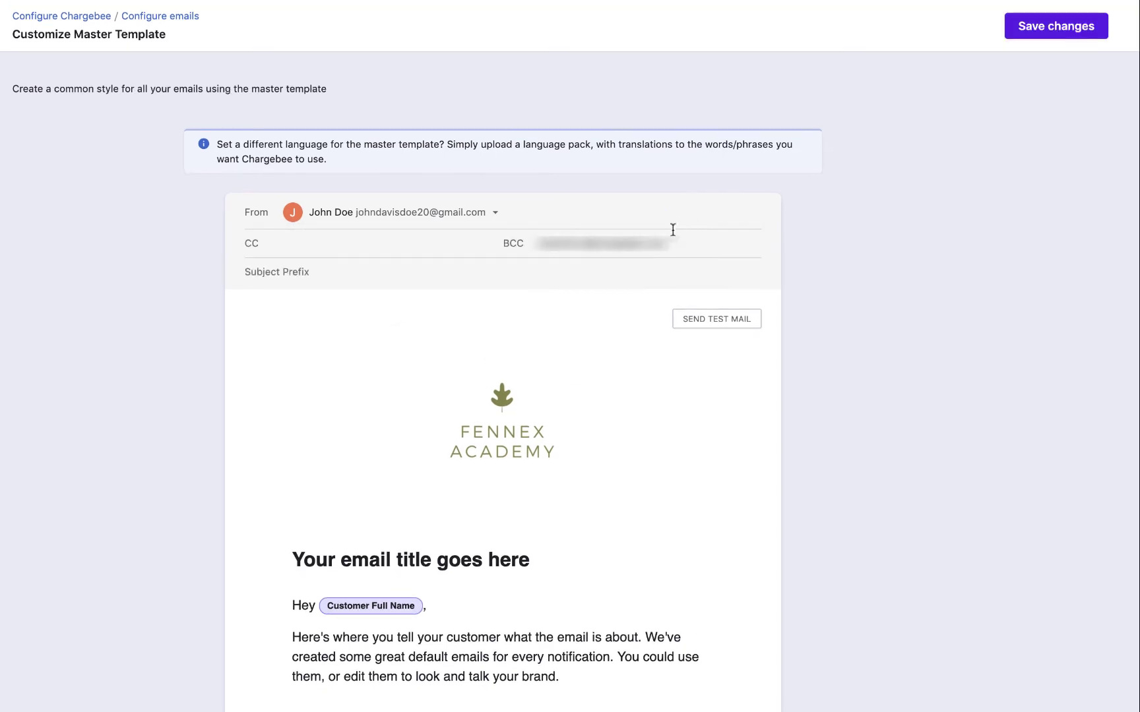
pyautogui.click(633, 271)
pyautogui.write('Acme -')
pyautogui.scroll(-5, 590, 456)
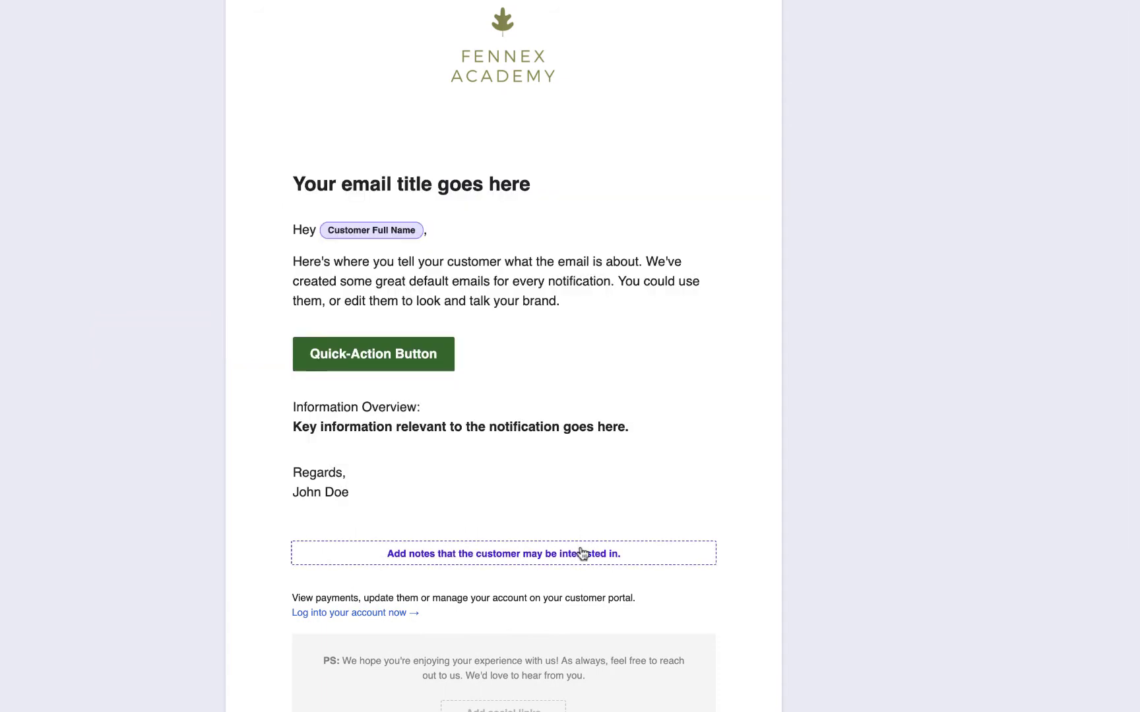
pyautogui.scroll(-2, 574, 593)
# - Add Facebook and Instagram footer links, save the master template and send a test email
pyautogui.click(548, 621)
pyautogui.write('https://www.instagram.com/cha')
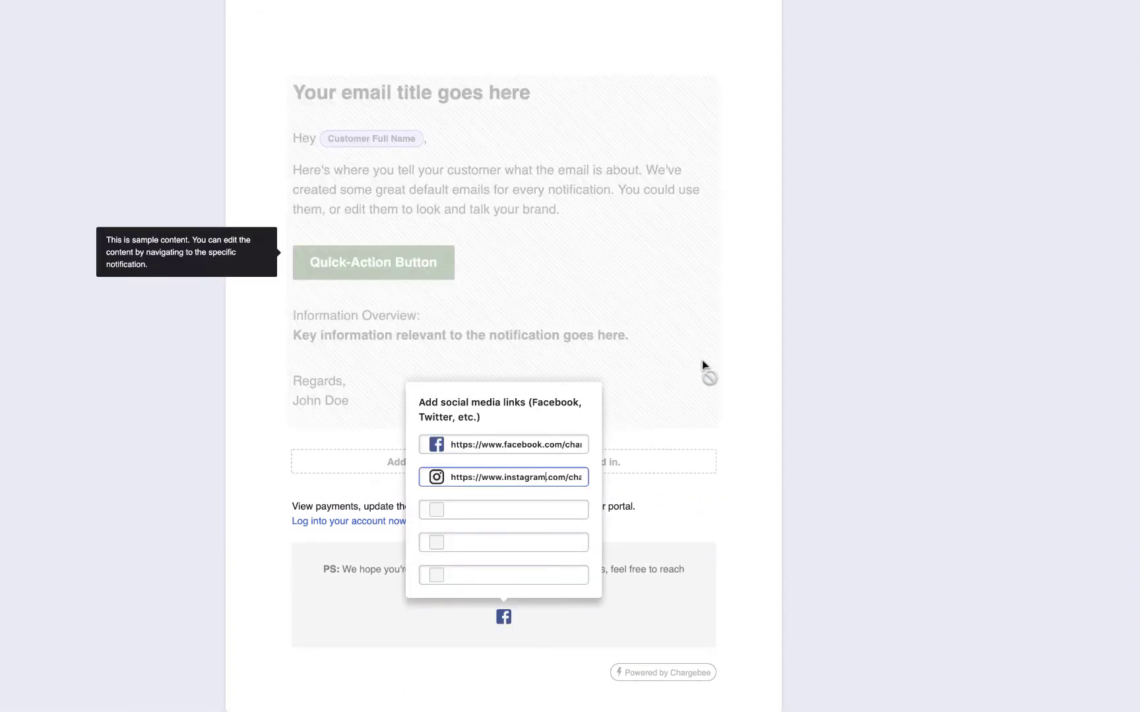
pyautogui.click(817, 526)
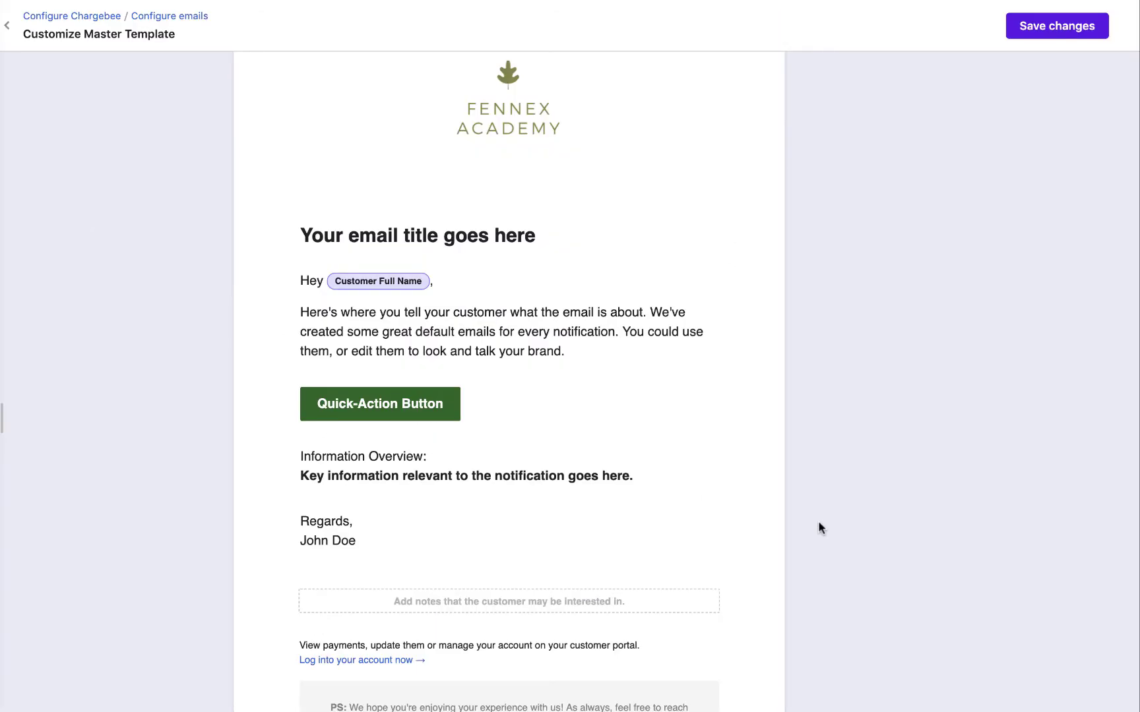
pyautogui.click(1042, 27)
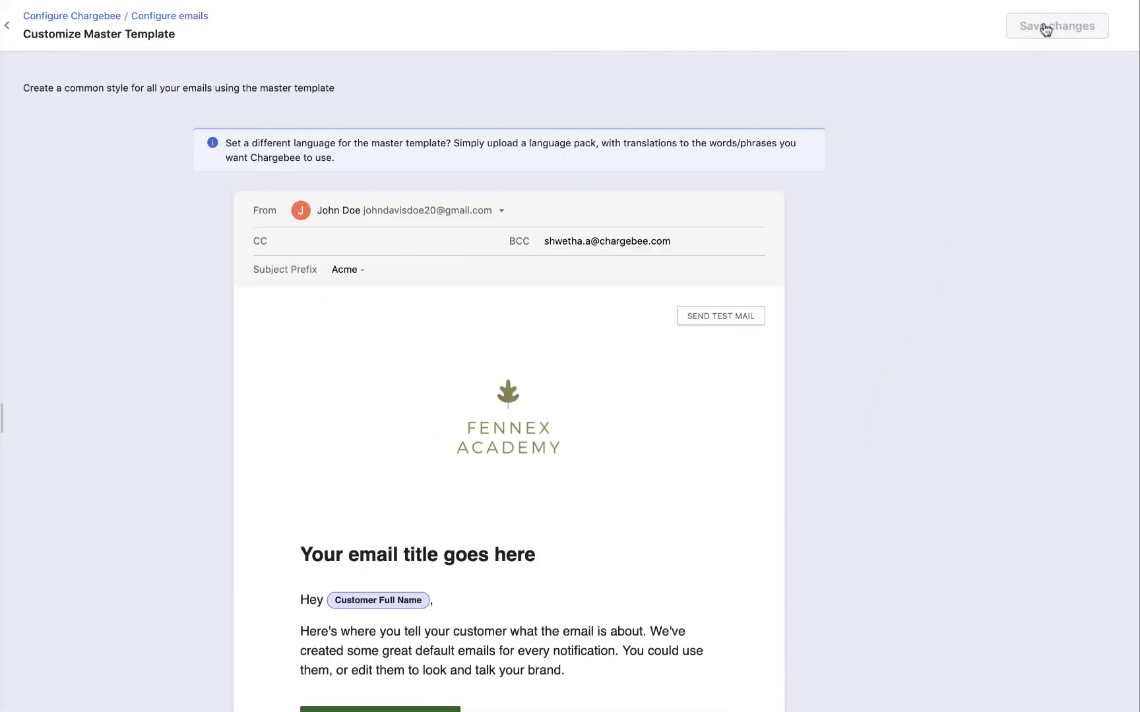
pyautogui.click(758, 318)
pyautogui.click(547, 215)
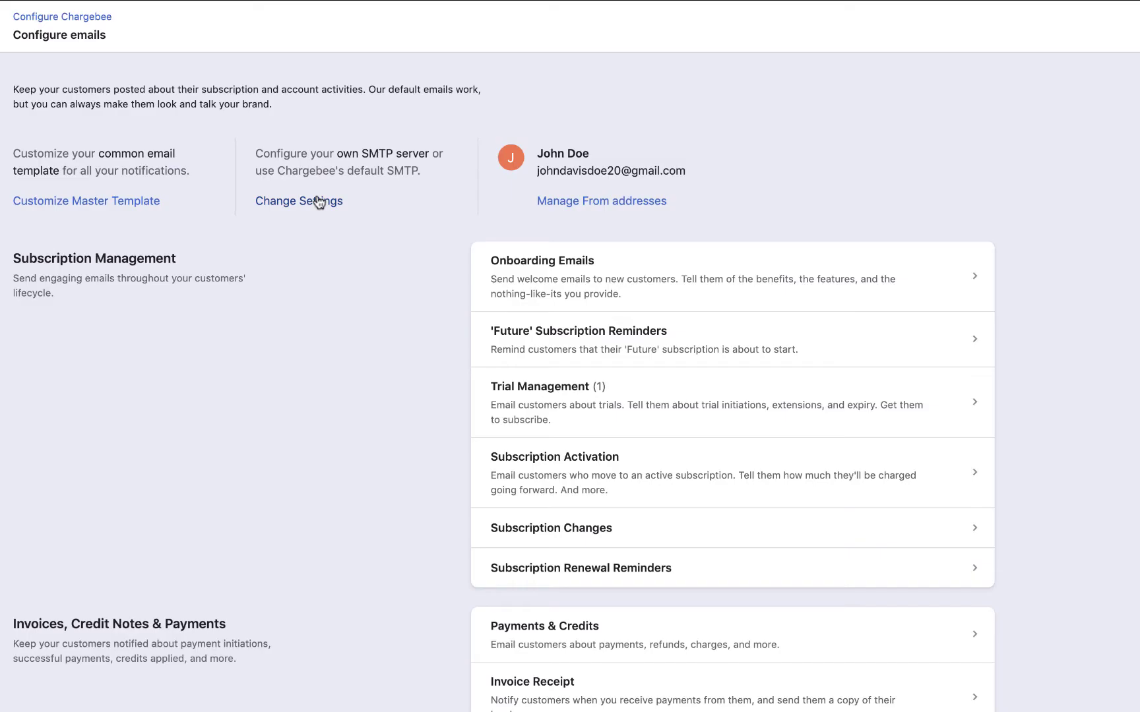
# - Go to the SMTP server settings via Change Settings
pyautogui.click(319, 203)
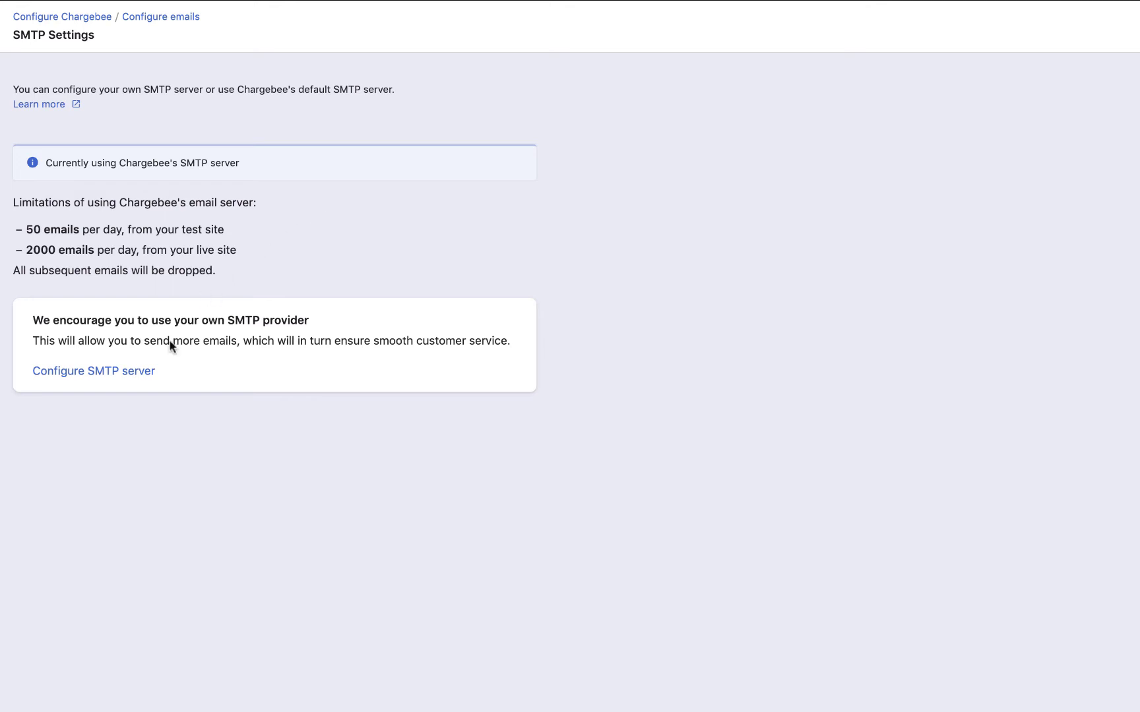
# - Configure a custom smtp.gmail.com server with user name, password and port, and save it
pyautogui.click(149, 371)
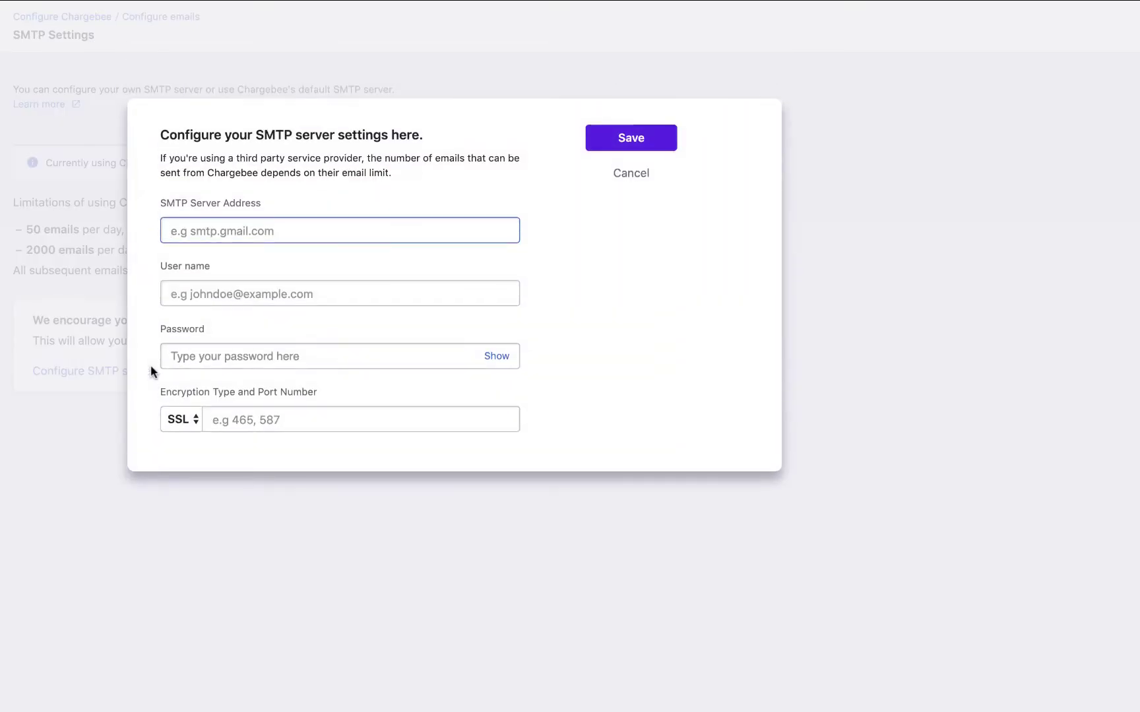
pyautogui.write('smtp.gmail.com')
pyautogui.click(184, 288)
pyautogui.hotkey('ctrl', 'v')
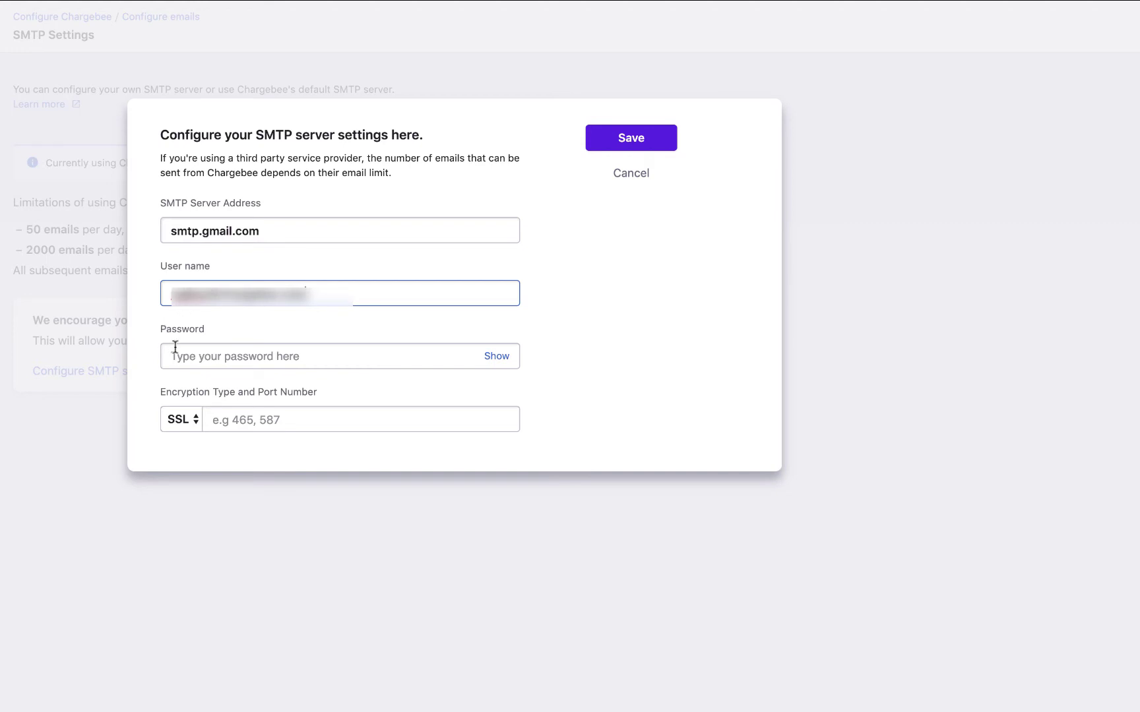
pyautogui.click(177, 357)
pyautogui.hotkey('ctrl', 'v')
pyautogui.press('Tab')
pyautogui.write('465')
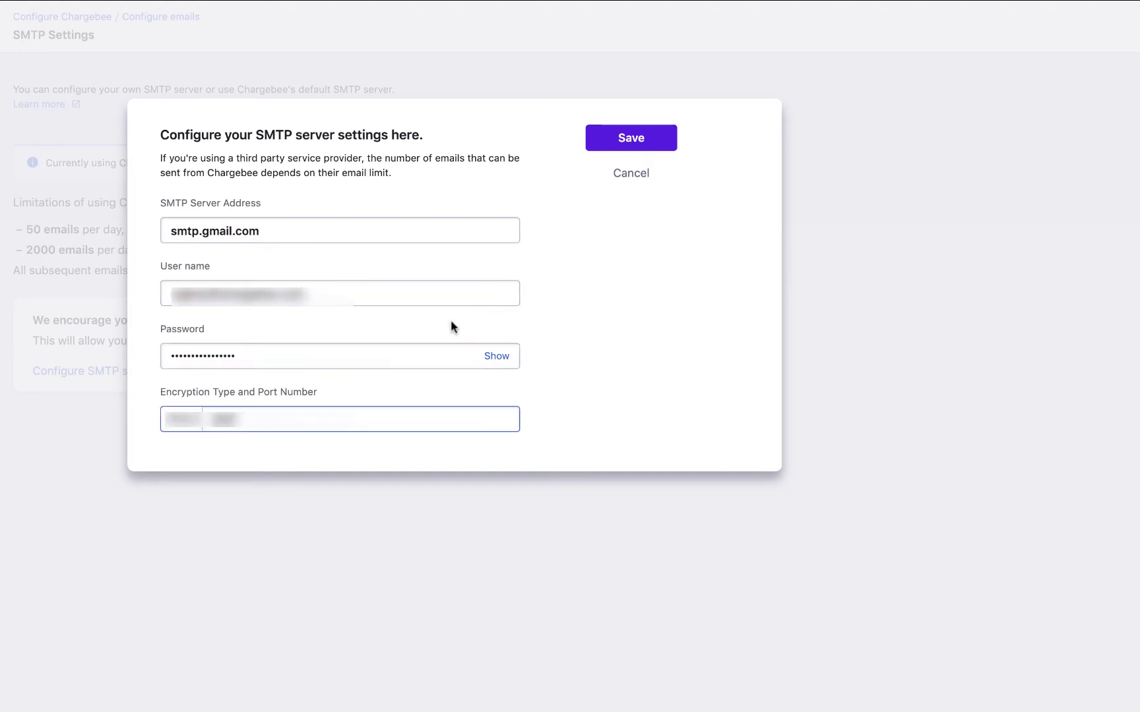
pyautogui.click(602, 135)
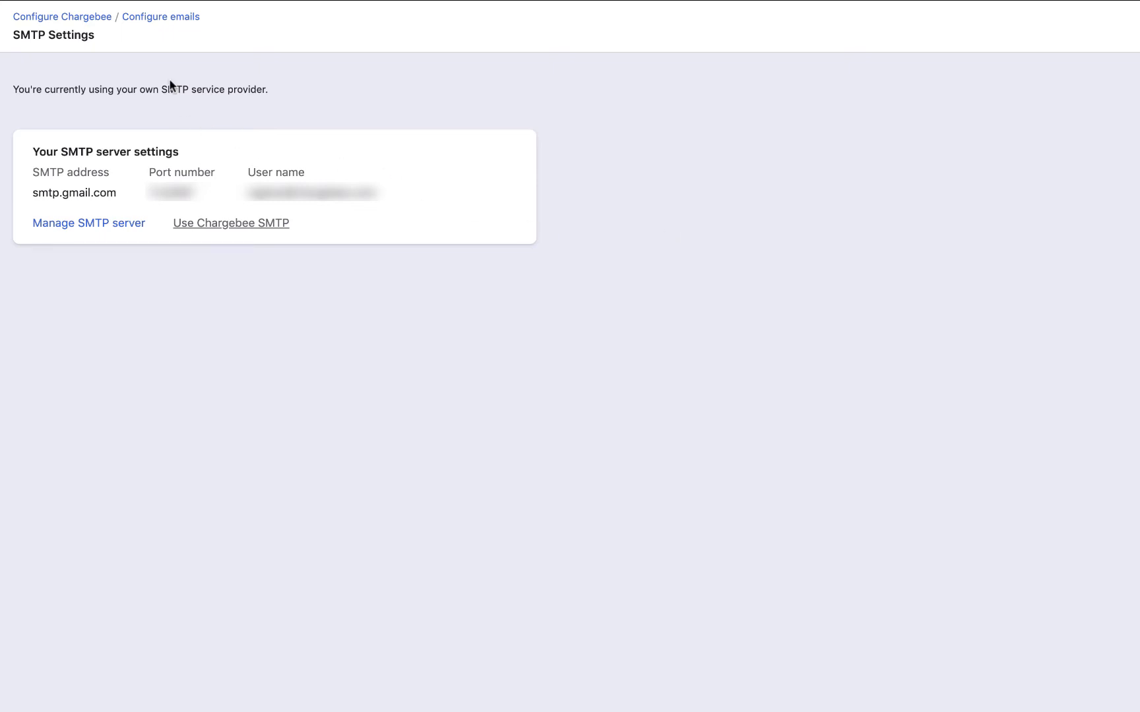
# - Add William Doe as a new sender in Manage From addresses and return to the email settings overview
pyautogui.click(138, 18)
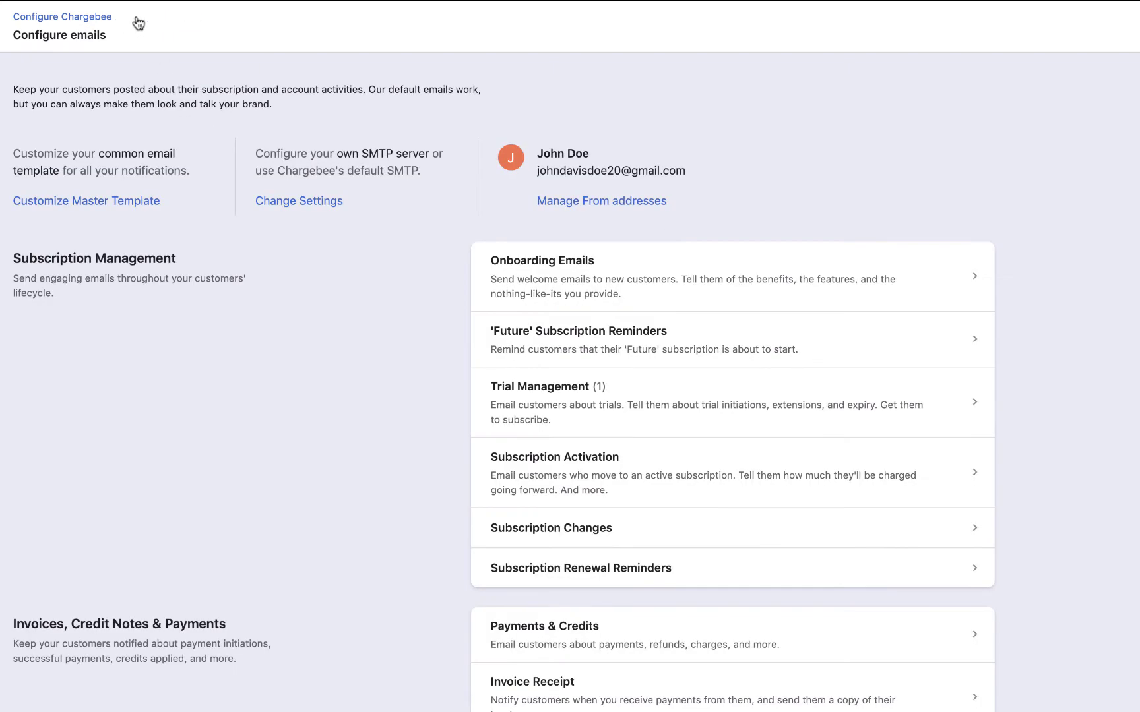
pyautogui.click(581, 201)
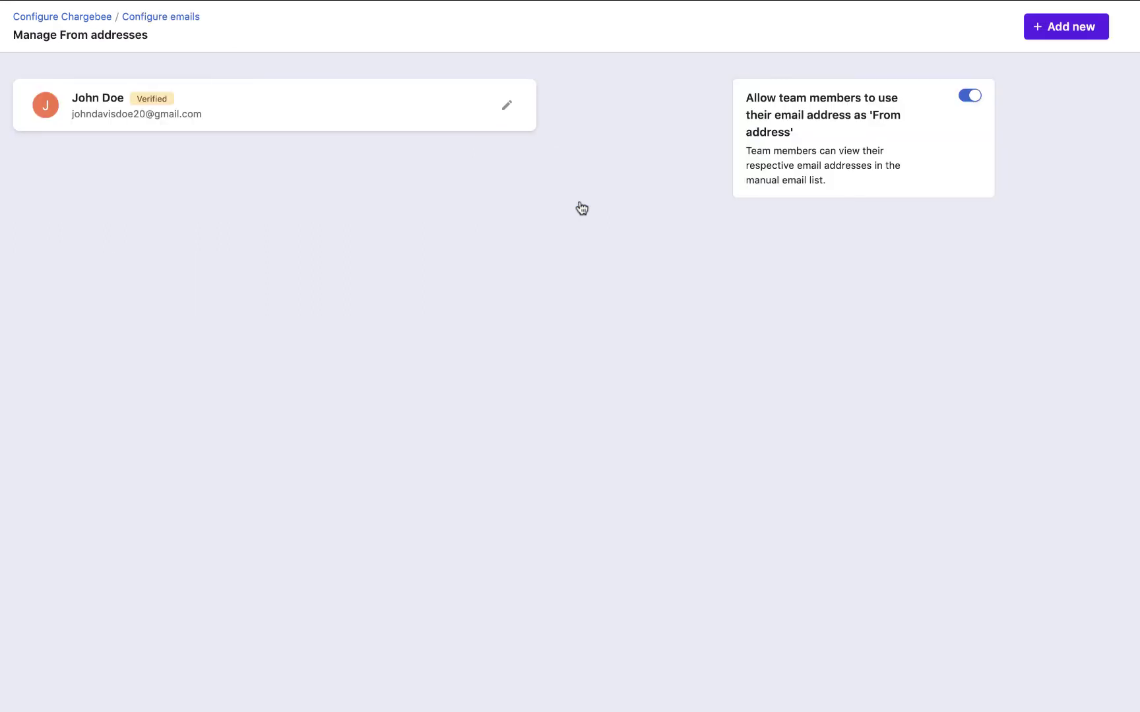
pyautogui.click(1040, 30)
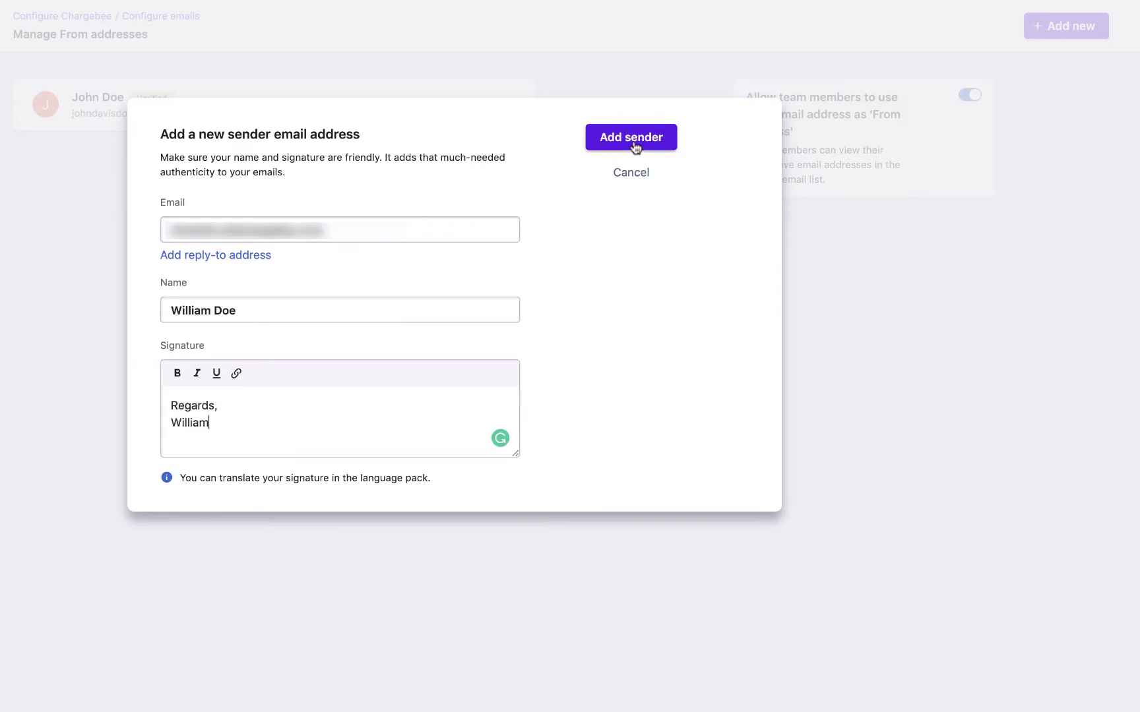
pyautogui.click(633, 140)
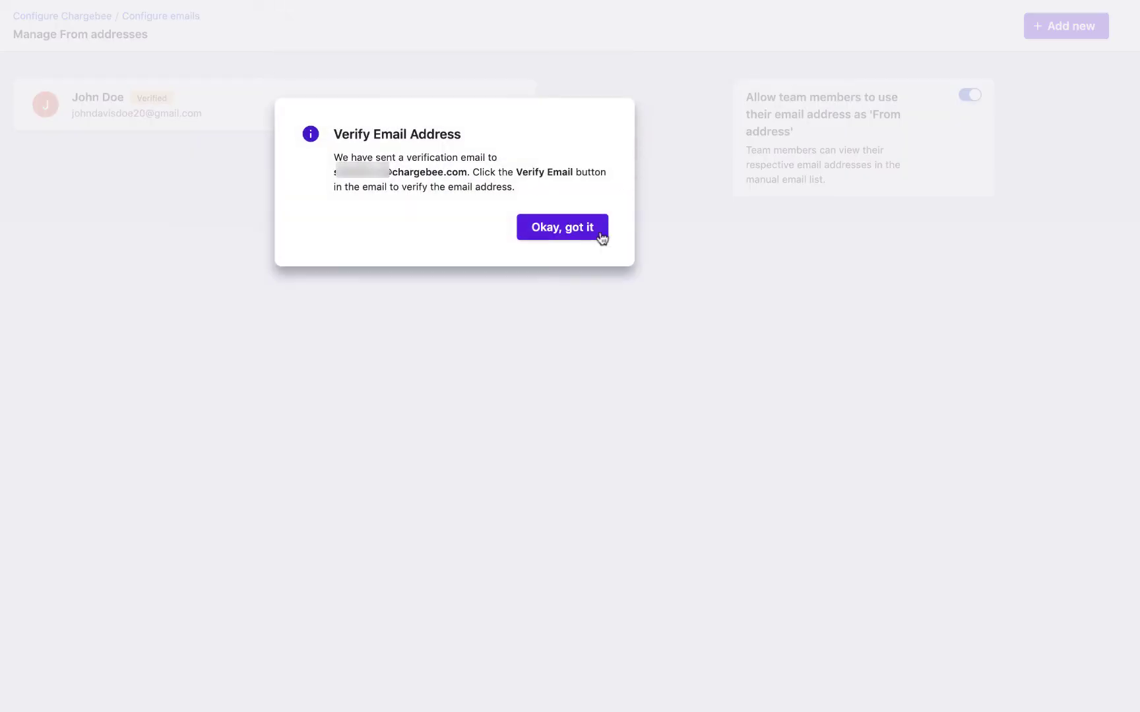
pyautogui.click(593, 238)
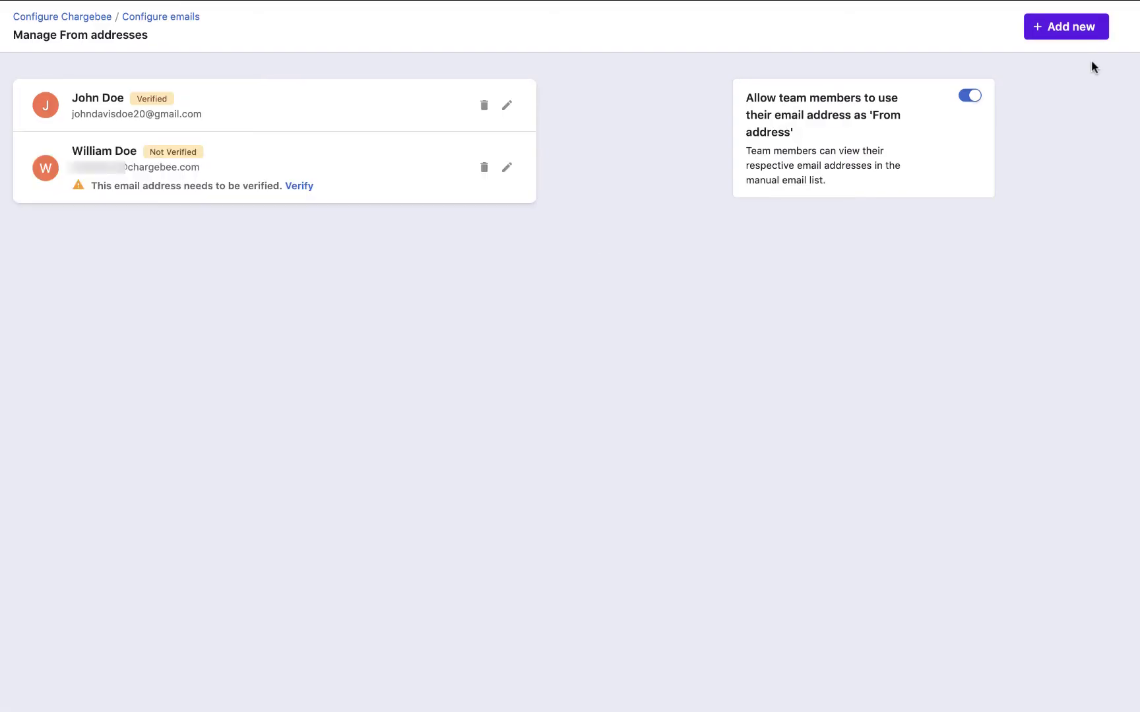
pyautogui.click(148, 18)
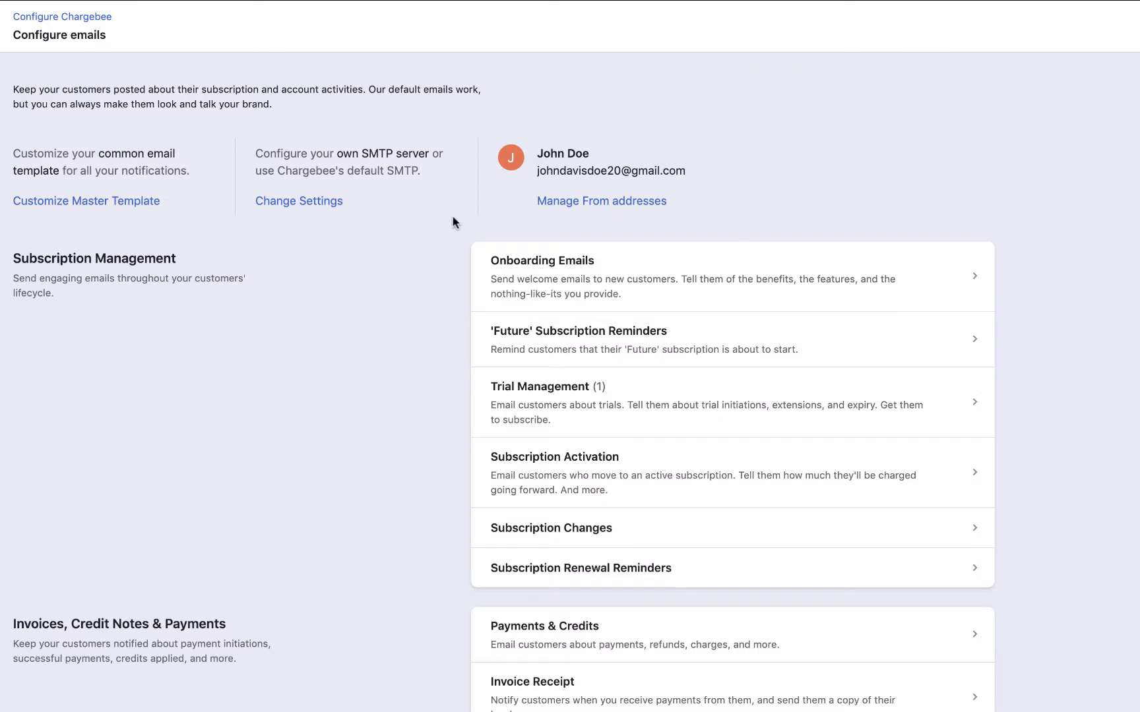
# - Edit the Onboarding welcome email for subscriptions created in Trial state
pyautogui.click(497, 267)
pyautogui.moveTo(356, 207)
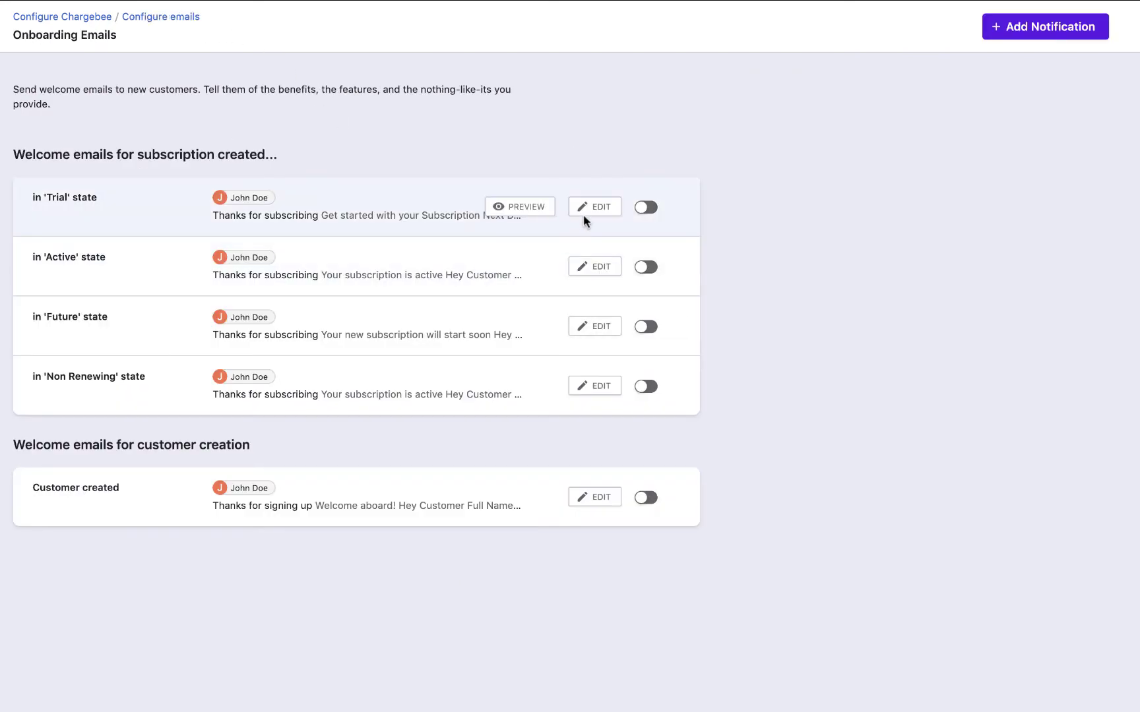
pyautogui.click(584, 211)
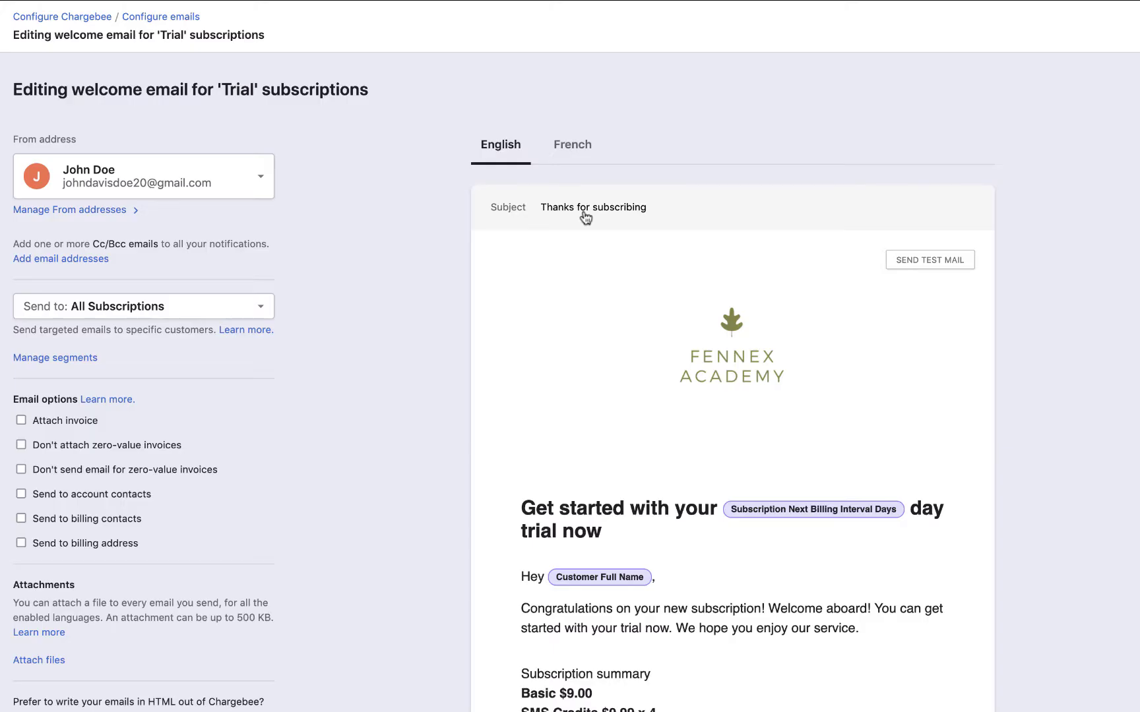
# - Set William Doe as the From address, keeping Send to as All Subscriptions
pyautogui.click(76, 184)
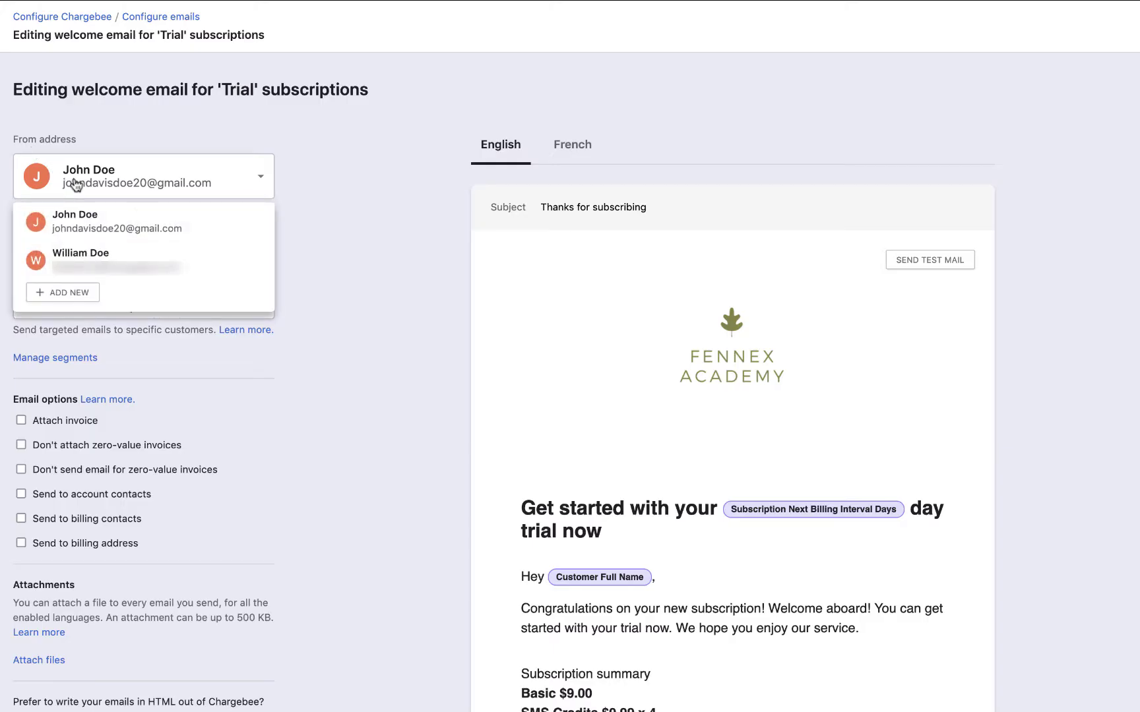
pyautogui.click(87, 272)
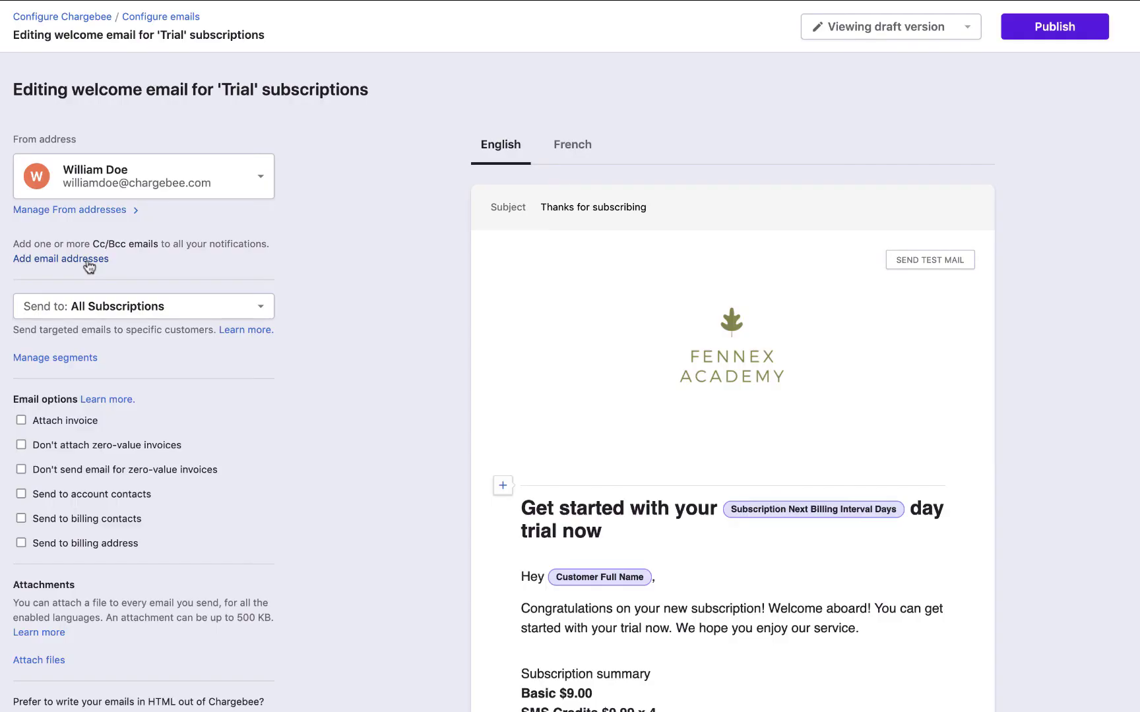
pyautogui.click(84, 262)
pyautogui.click(470, 427)
pyautogui.click(264, 316)
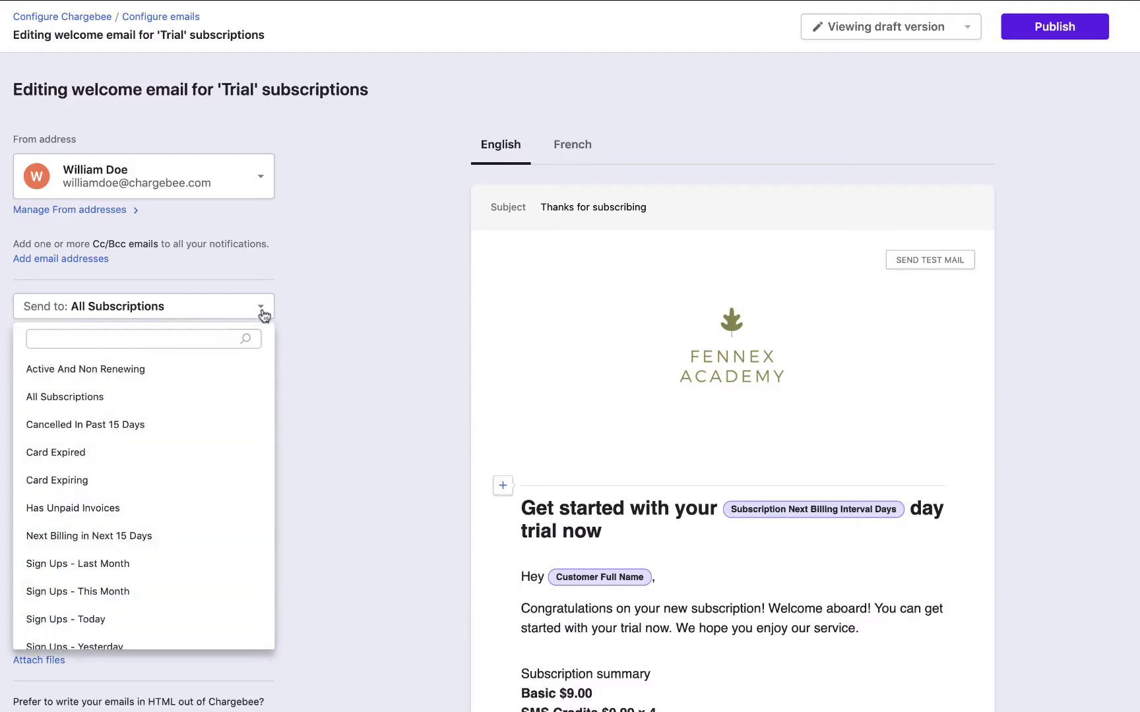
pyautogui.click(228, 405)
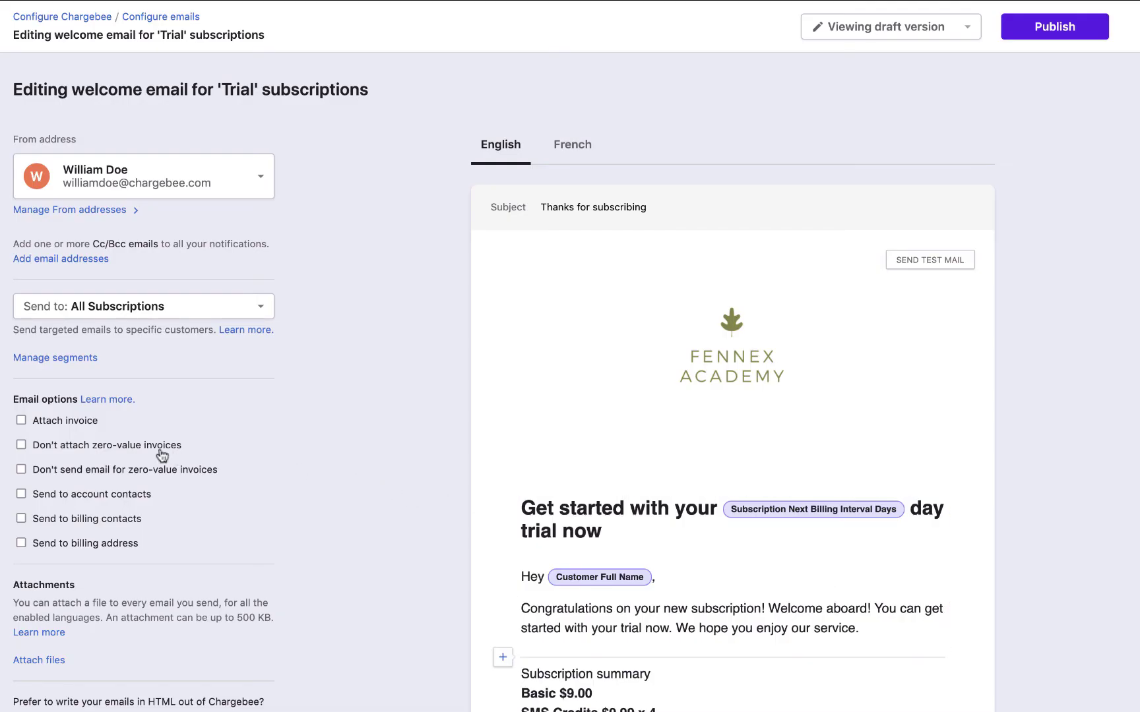
# - Enable Attach invoice and Don't send email for zero-value invoices in Email options
pyautogui.click(21, 420)
pyautogui.click(21, 469)
pyautogui.scroll(-2, 25, 543)
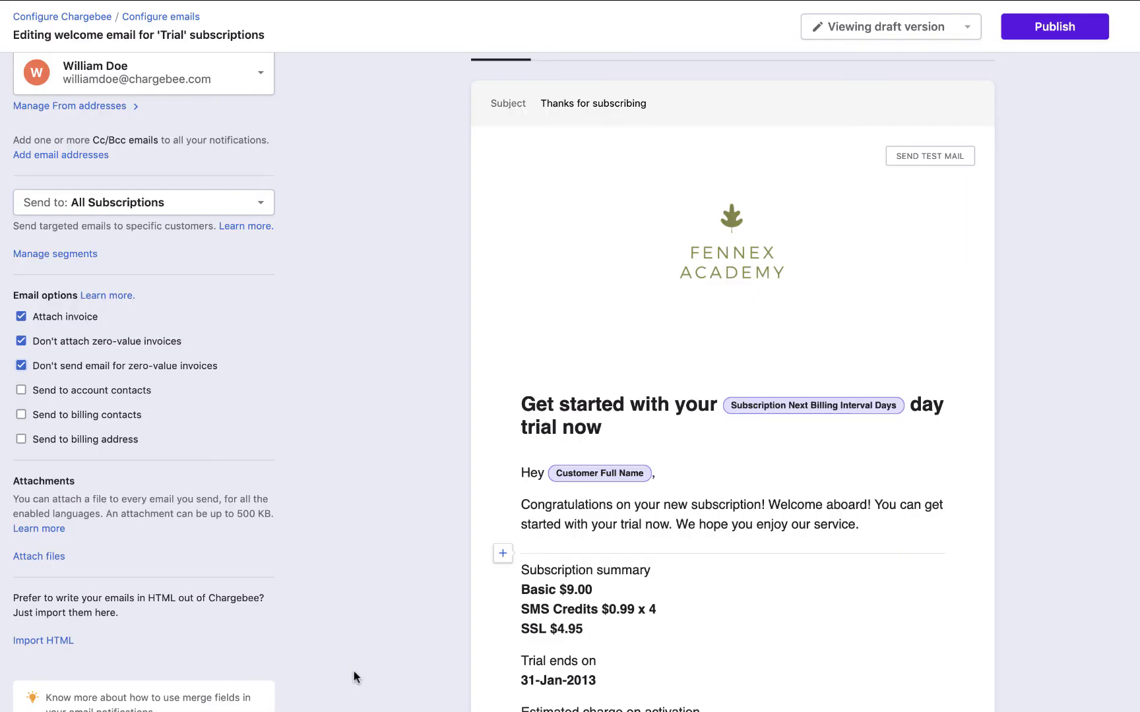
pyautogui.scroll(2, 353, 671)
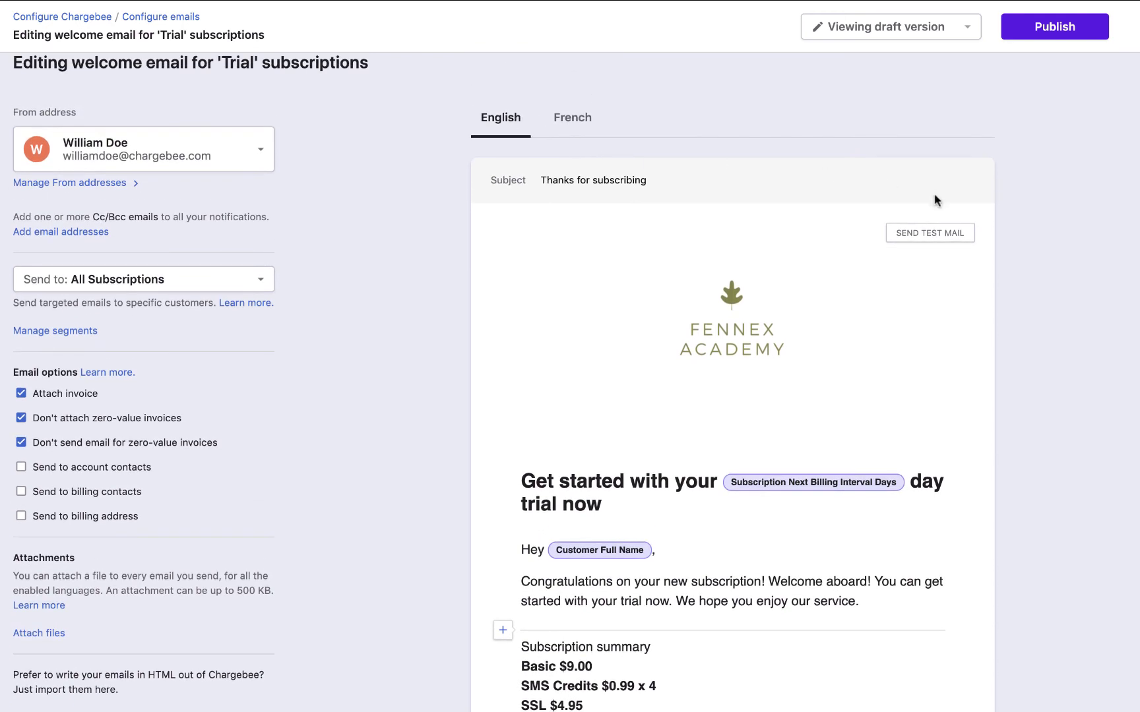
# - Replace the congratulations paragraph with 'Welcome aboard!' and a get-in-touch-with-queries line
pyautogui.click(767, 581)
pyautogui.moveTo(768, 581); pyautogui.dragTo(859, 603)
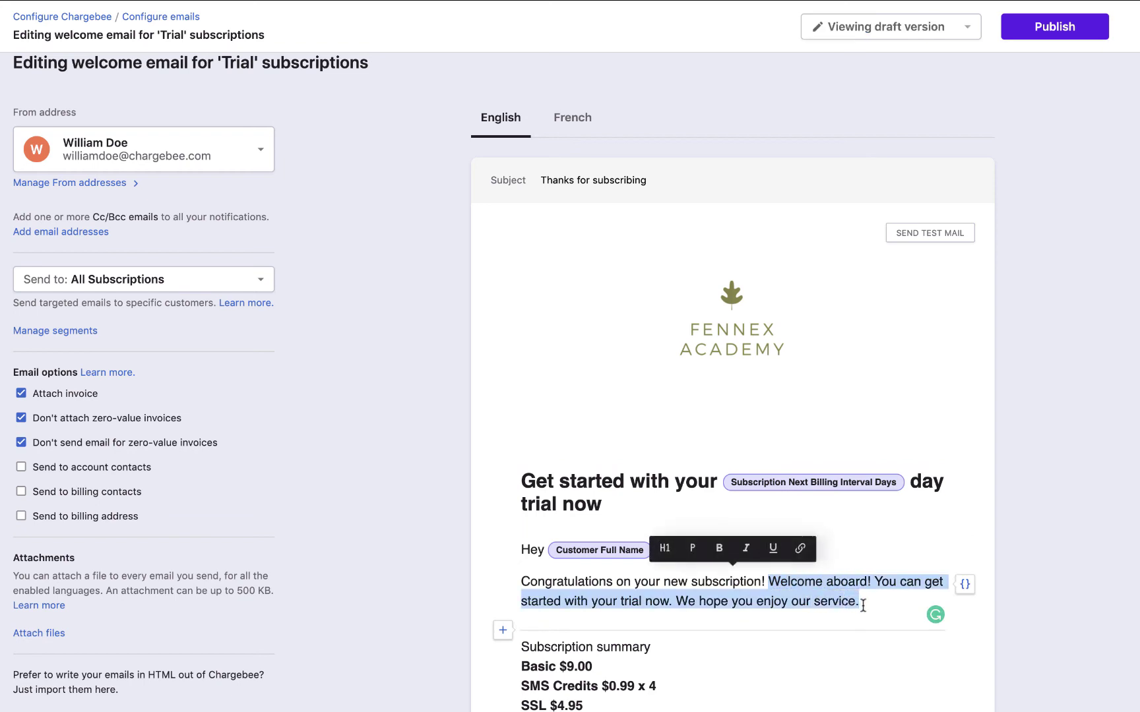
pyautogui.press('BackSpace')
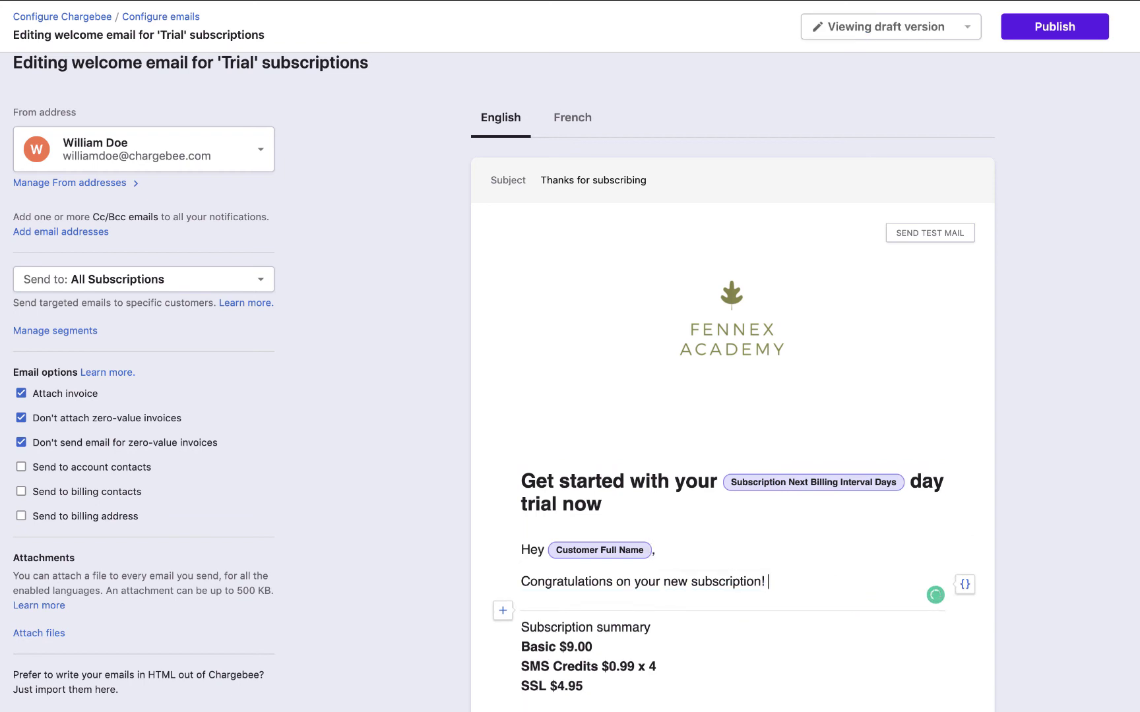
pyautogui.hotkey('shift', 'Home')
pyautogui.press('BackSpace')
pyautogui.write('Welcome aboard!  We hope you enjoy our product. Please feel free to contact us in case you have any queries.')
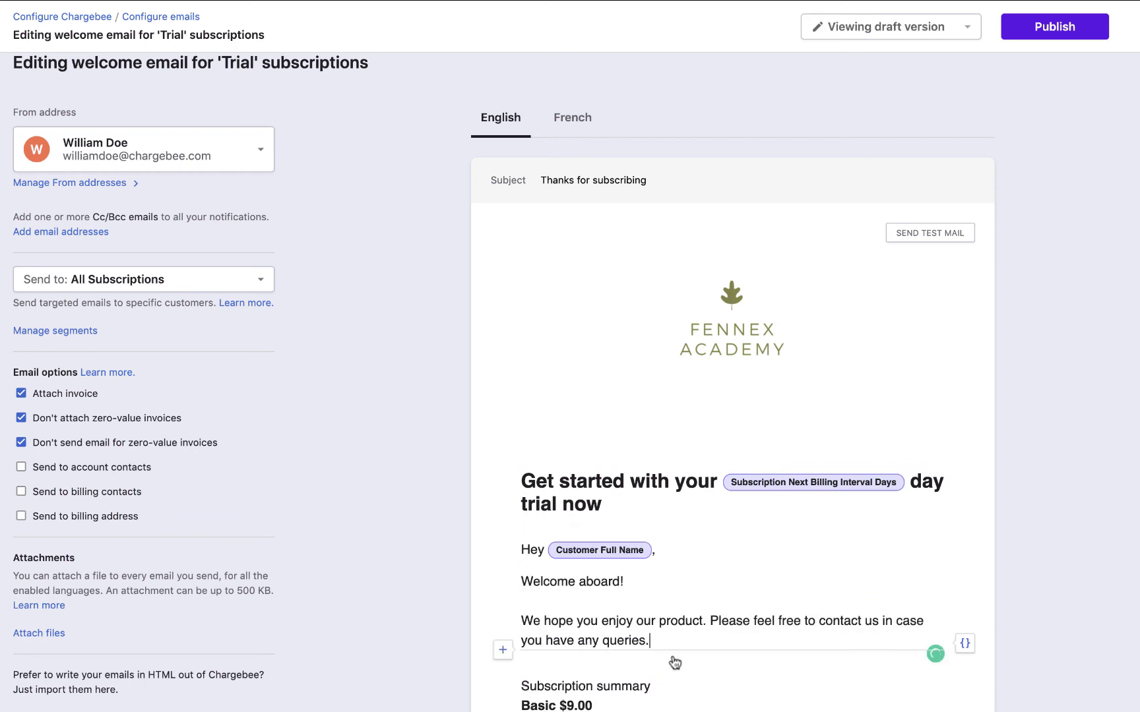
pyautogui.scroll(-5, 686, 686)
pyautogui.scroll(-2, 572, 644)
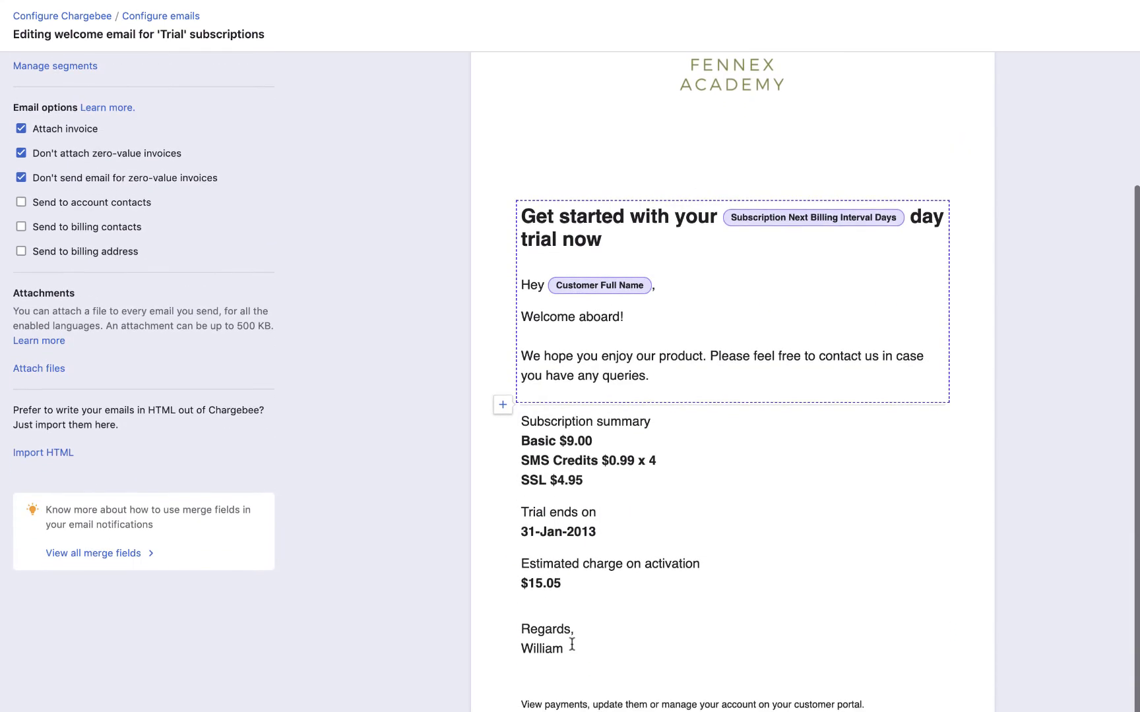
pyautogui.click(501, 382)
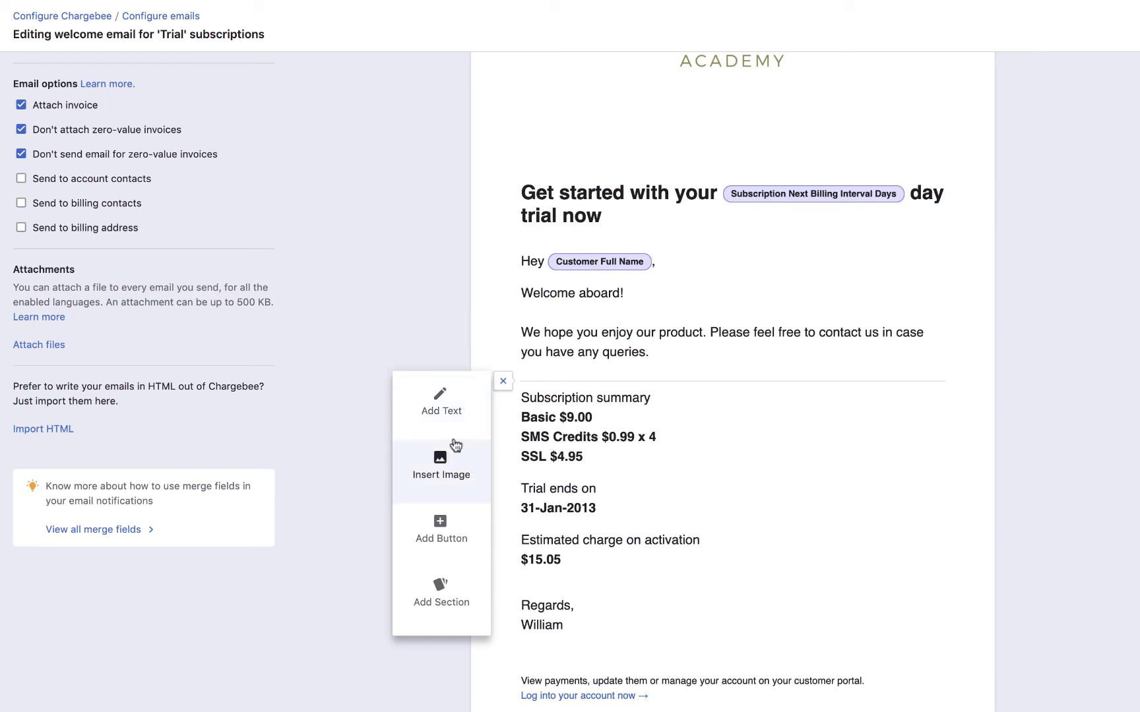
pyautogui.moveTo(441, 531)
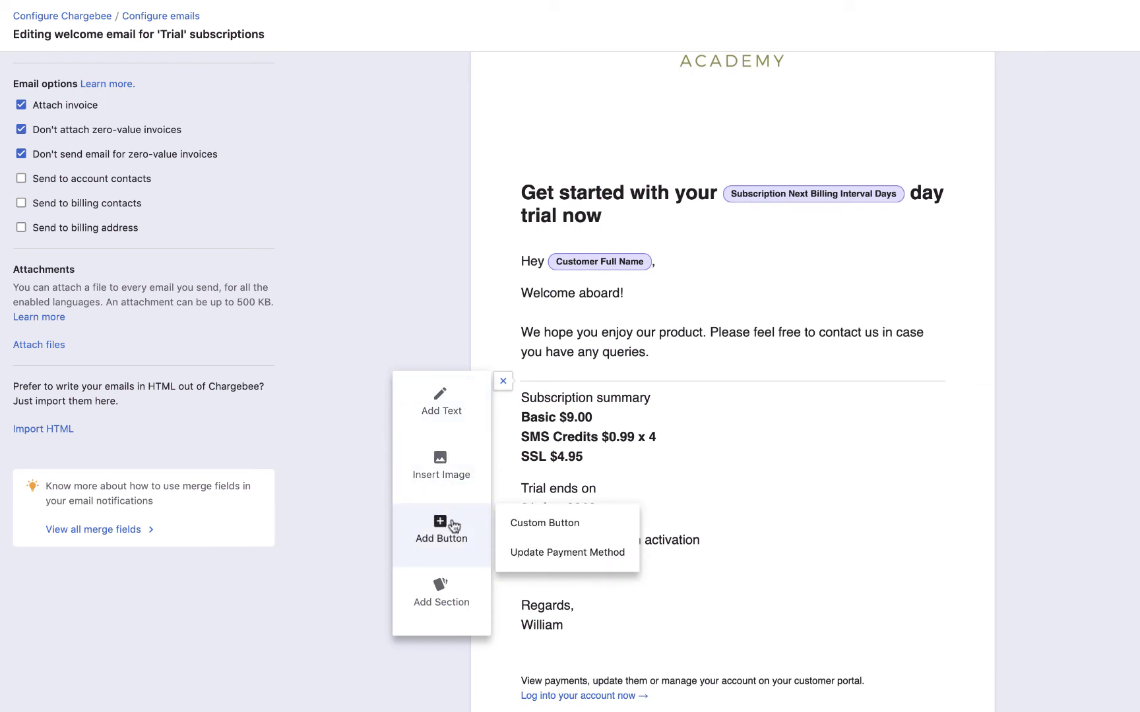
pyautogui.scroll(1, 454, 563)
pyautogui.scroll(1, 454, 563)
pyautogui.scroll(3, 452, 562)
pyautogui.scroll(1, 452, 562)
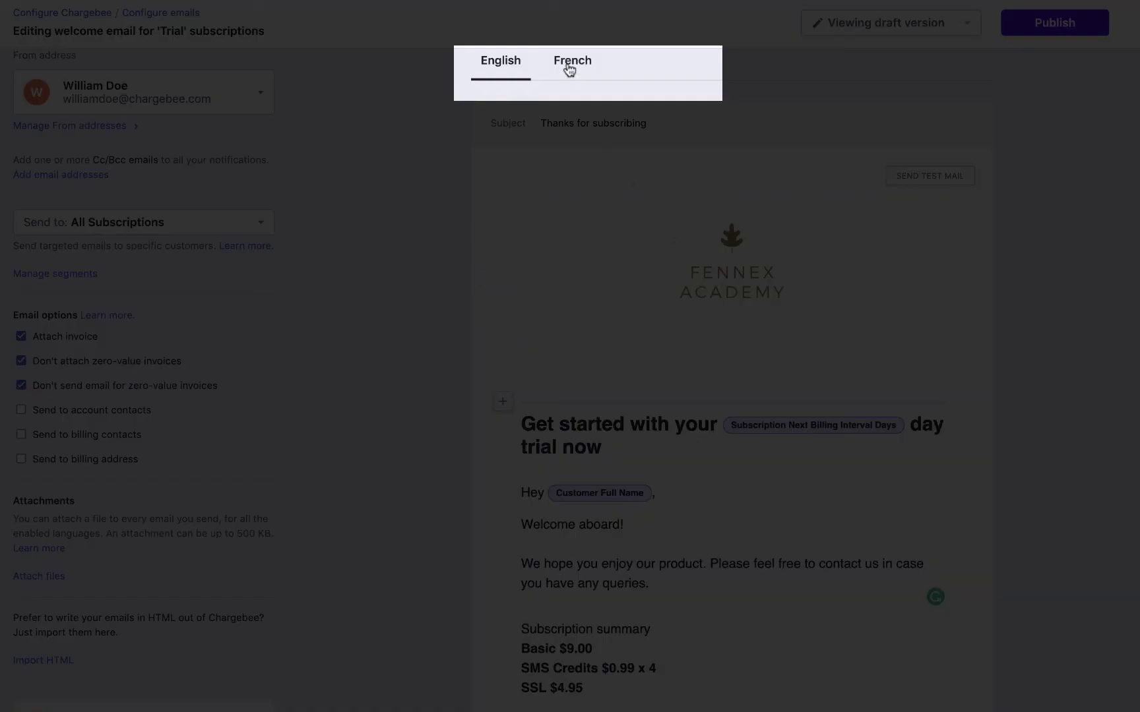
# - Send yourself a test of the French Trial welcome email
pyautogui.click(568, 67)
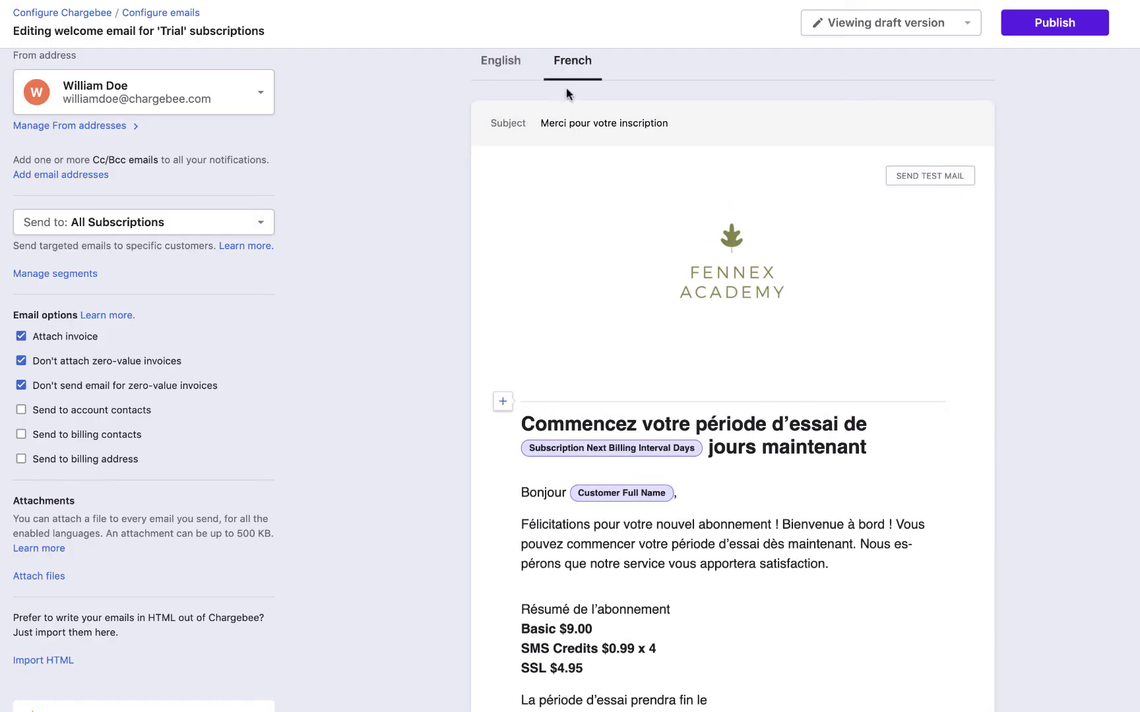
pyautogui.scroll(-2, 566, 87)
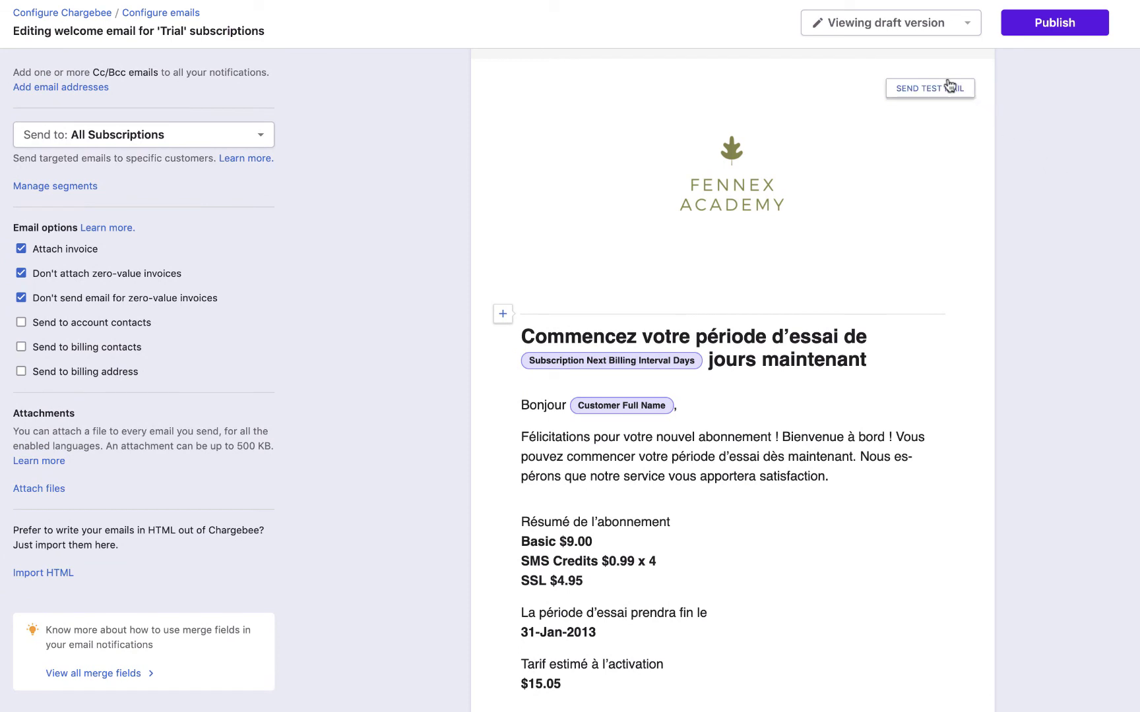
pyautogui.click(950, 86)
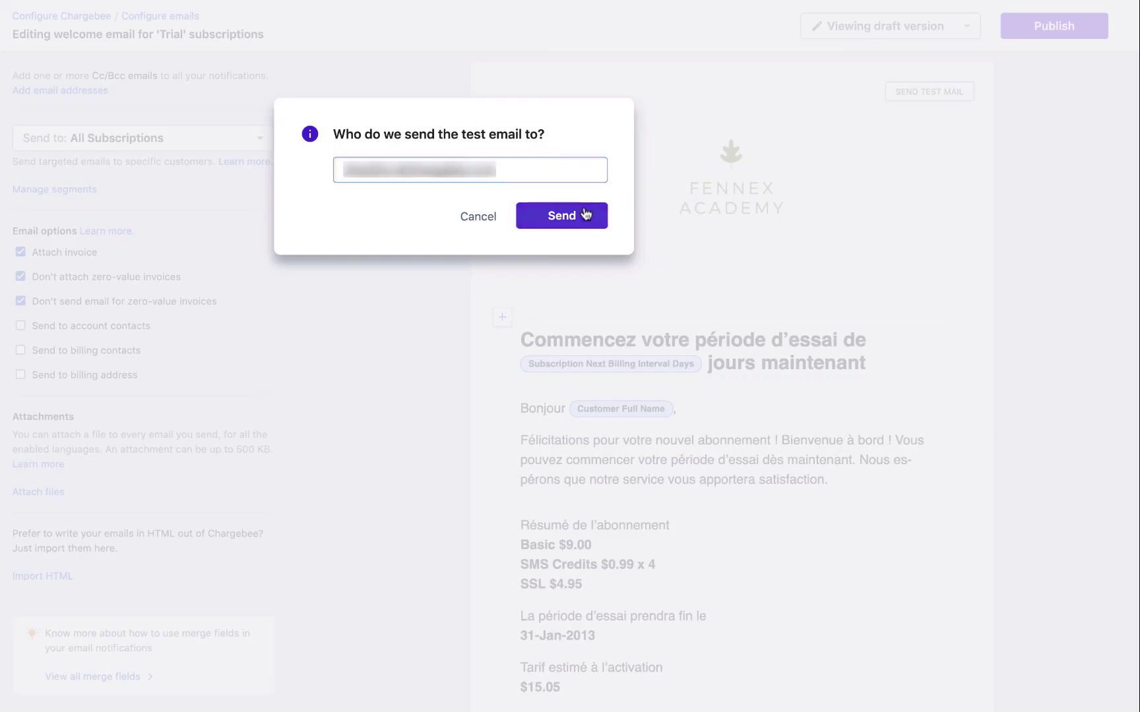
pyautogui.click(582, 214)
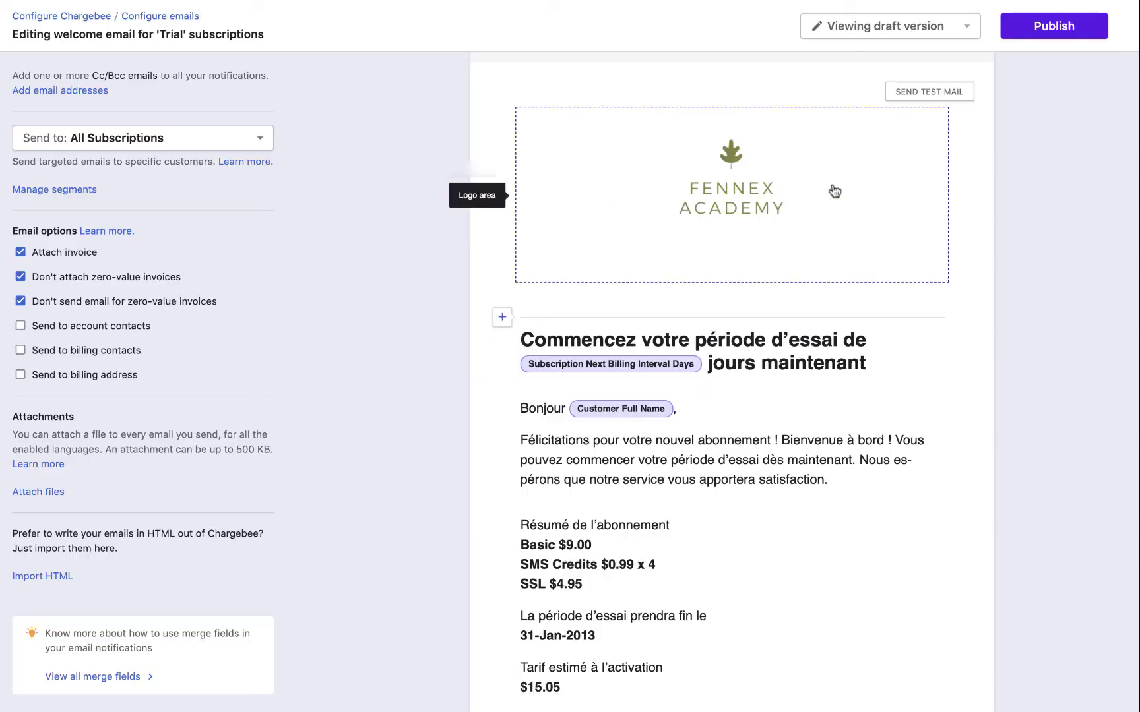
# - Publish the edited Trial welcome email and return to the Configure emails overview
pyautogui.click(1019, 42)
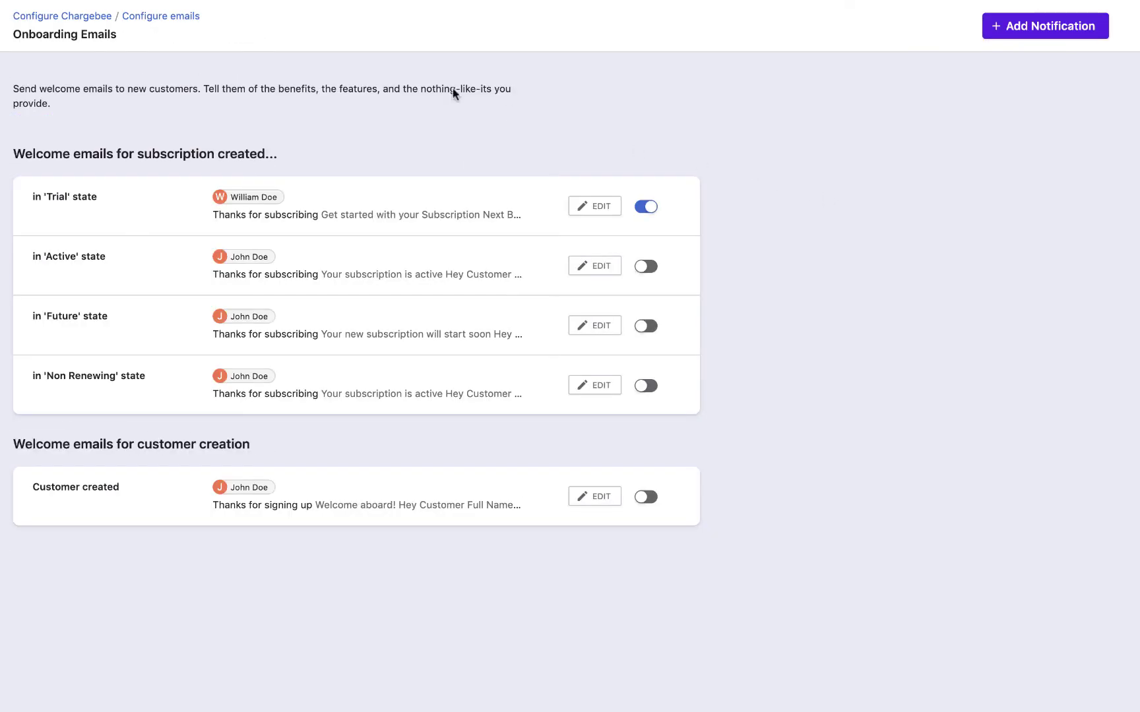
pyautogui.click(176, 23)
pyautogui.scroll(-2, 333, 416)
pyautogui.scroll(-4, 332, 416)
pyautogui.scroll(-3, 332, 415)
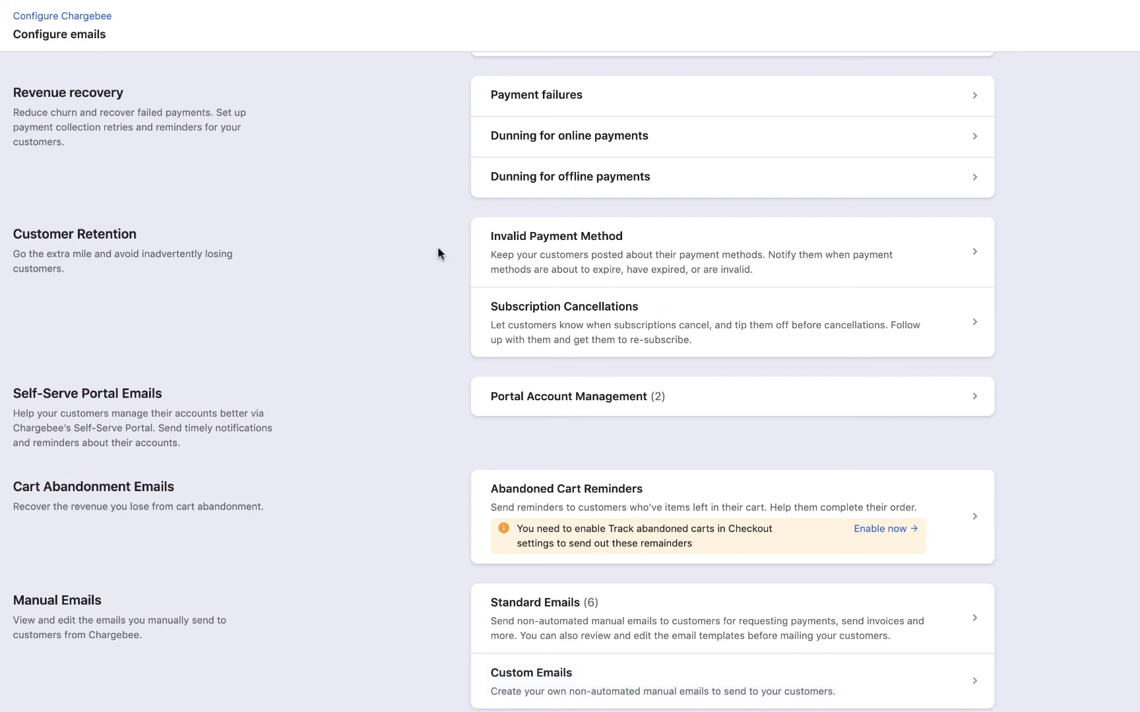
pyautogui.scroll(1, 437, 253)
pyautogui.scroll(4, 437, 254)
pyautogui.scroll(2, 438, 254)
pyautogui.scroll(4, 436, 254)
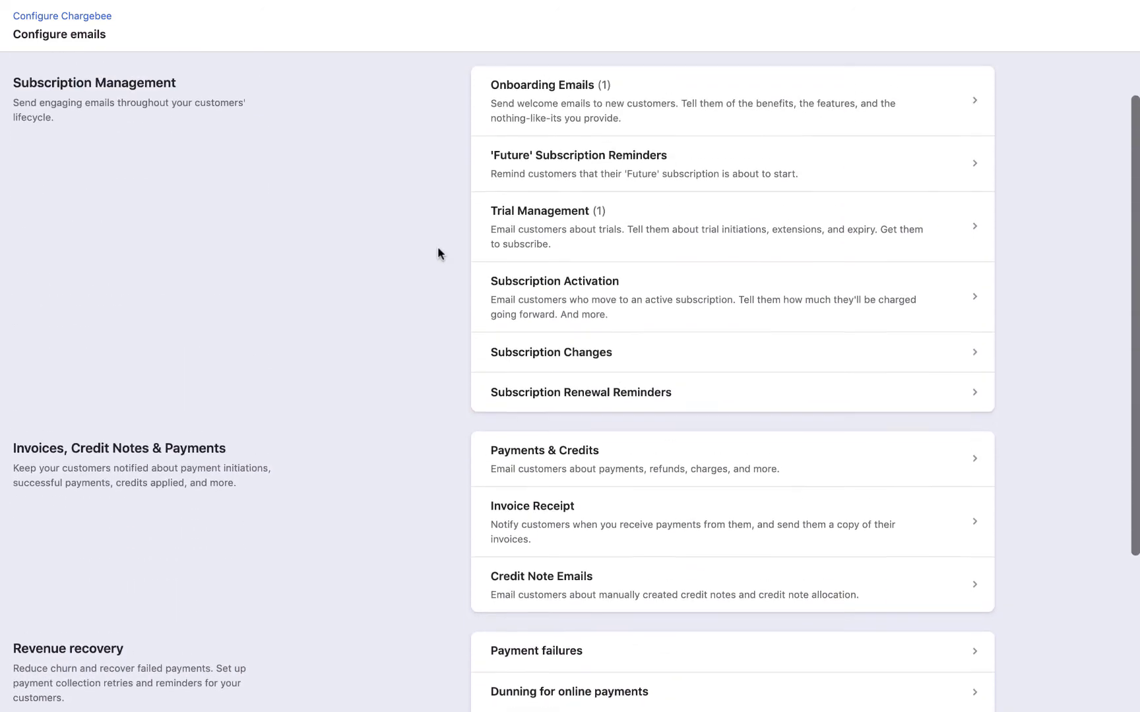
pyautogui.scroll(3, 437, 254)
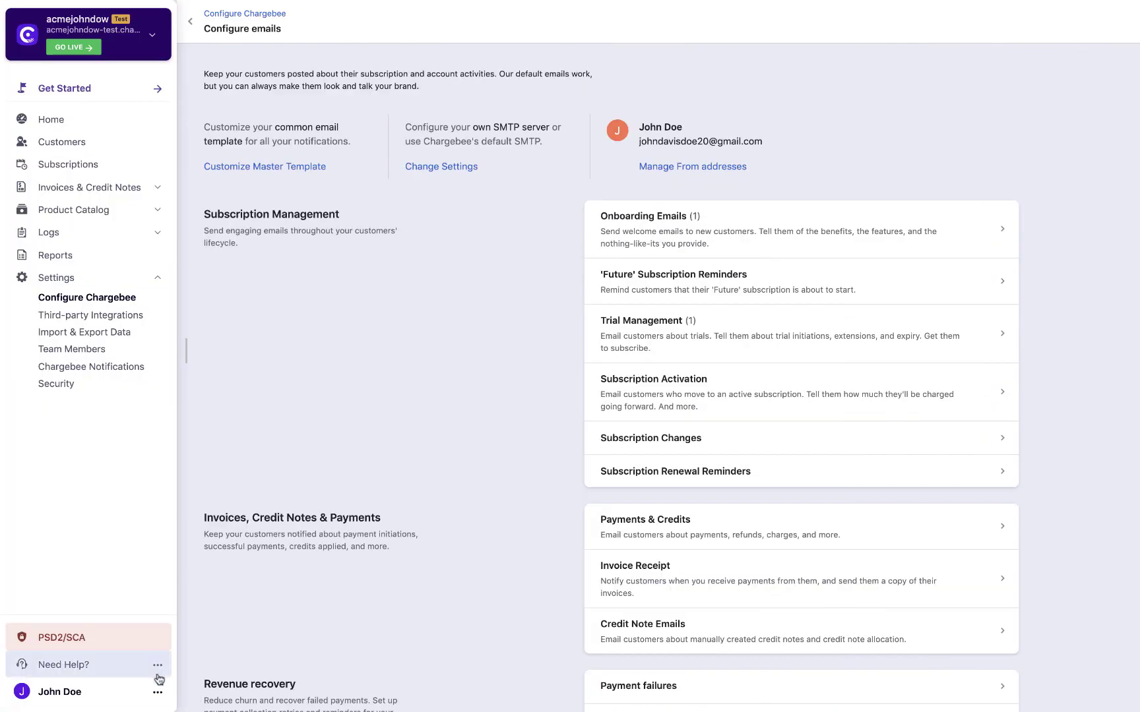